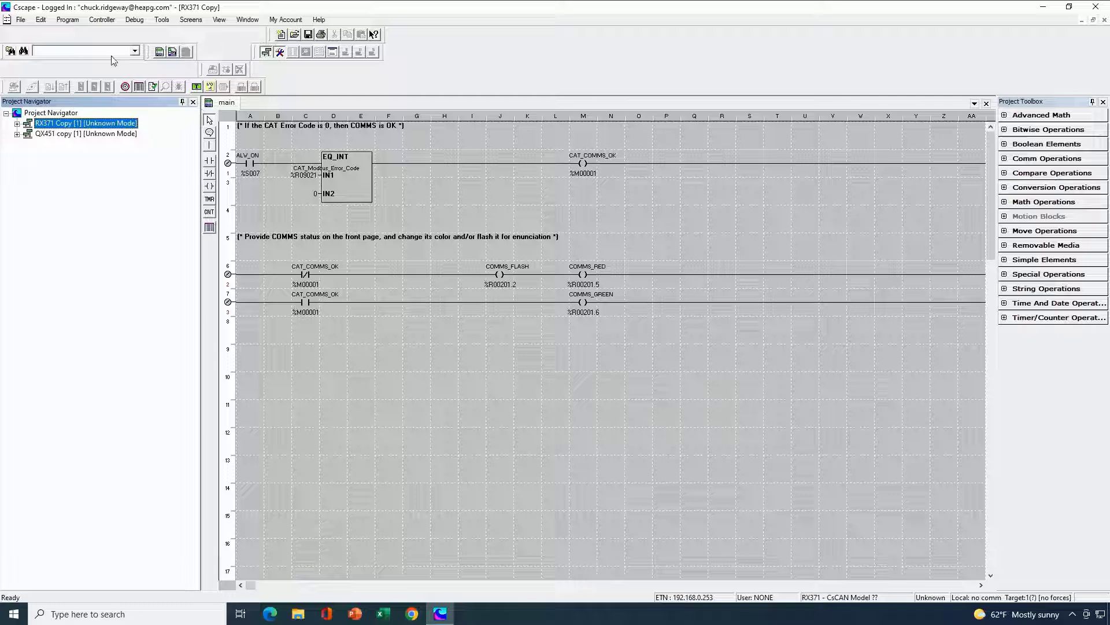
Change the RX371 Copy project's controller hardware to the XL OCS Series with device type EXL6
click(210, 87)
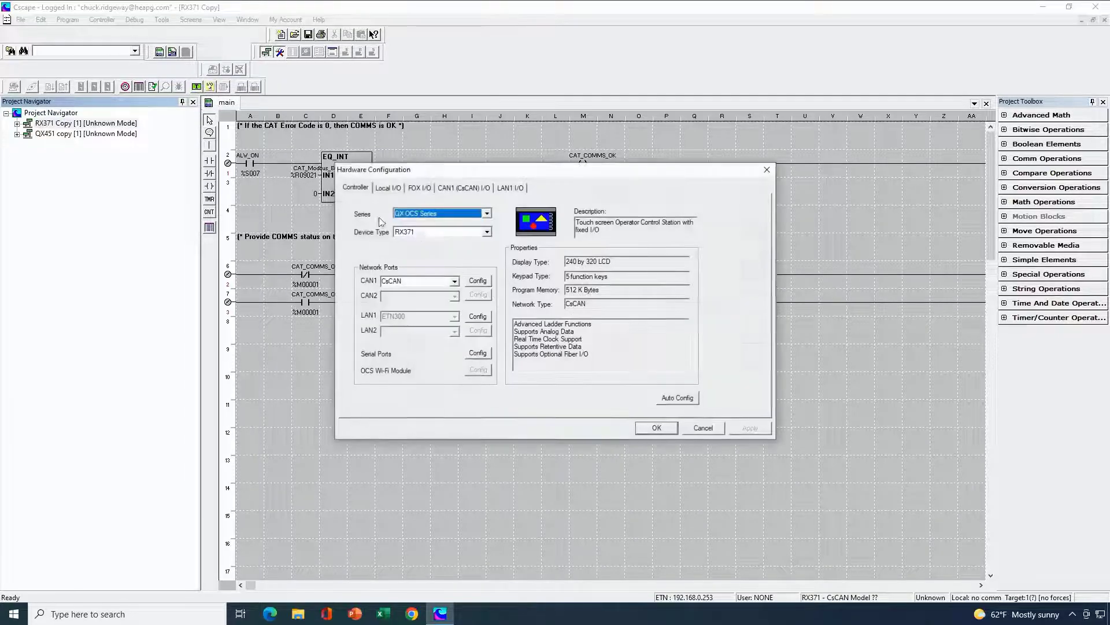
click(487, 214)
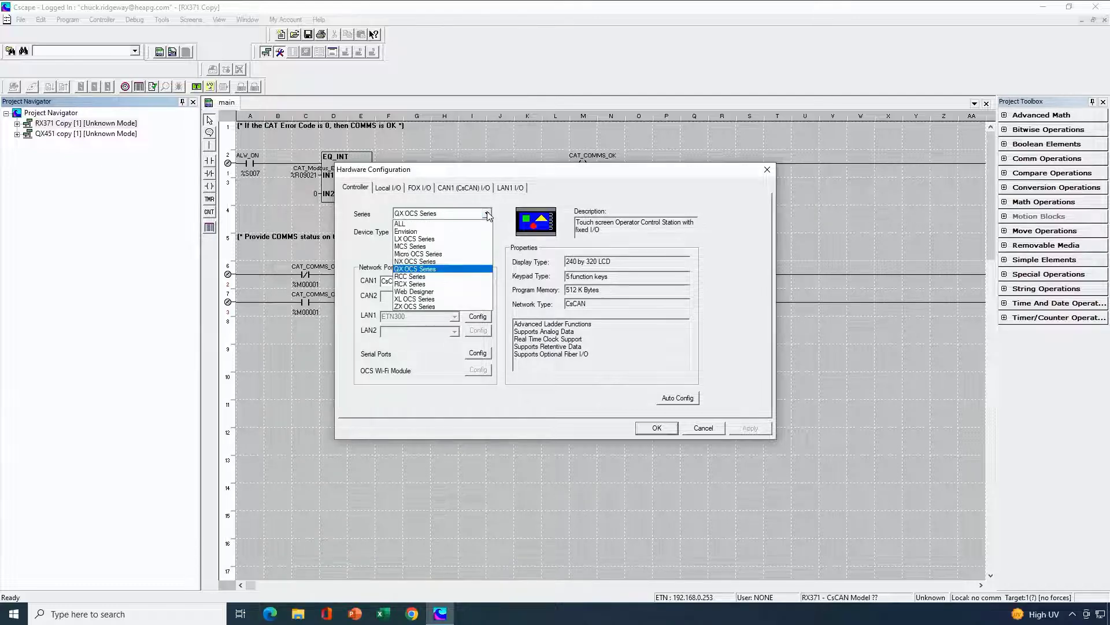
click(430, 300)
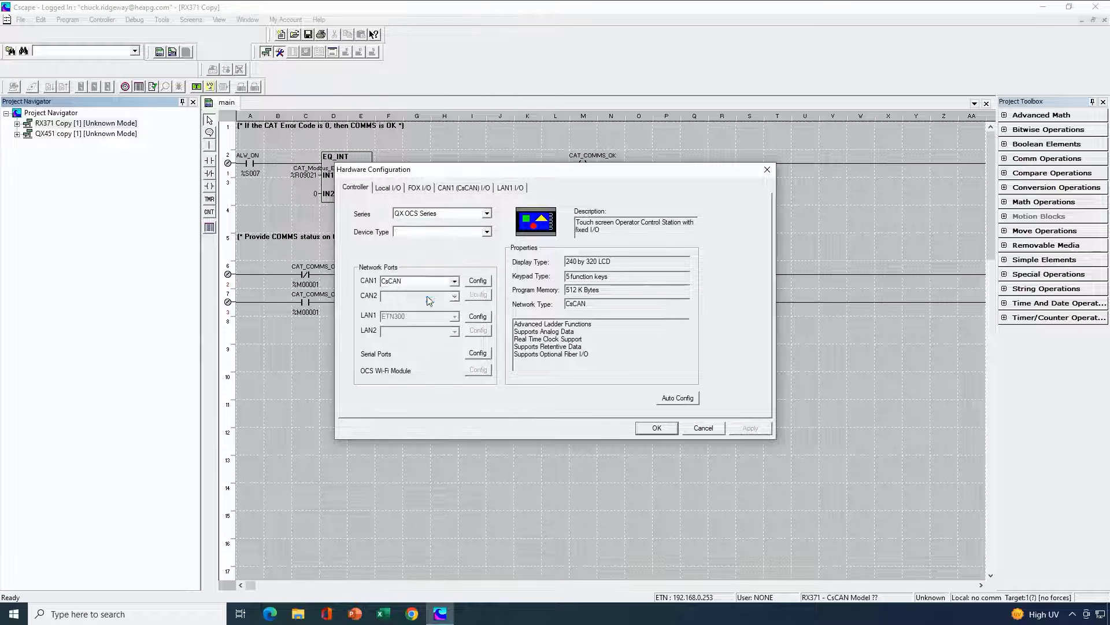
click(487, 232)
click(472, 250)
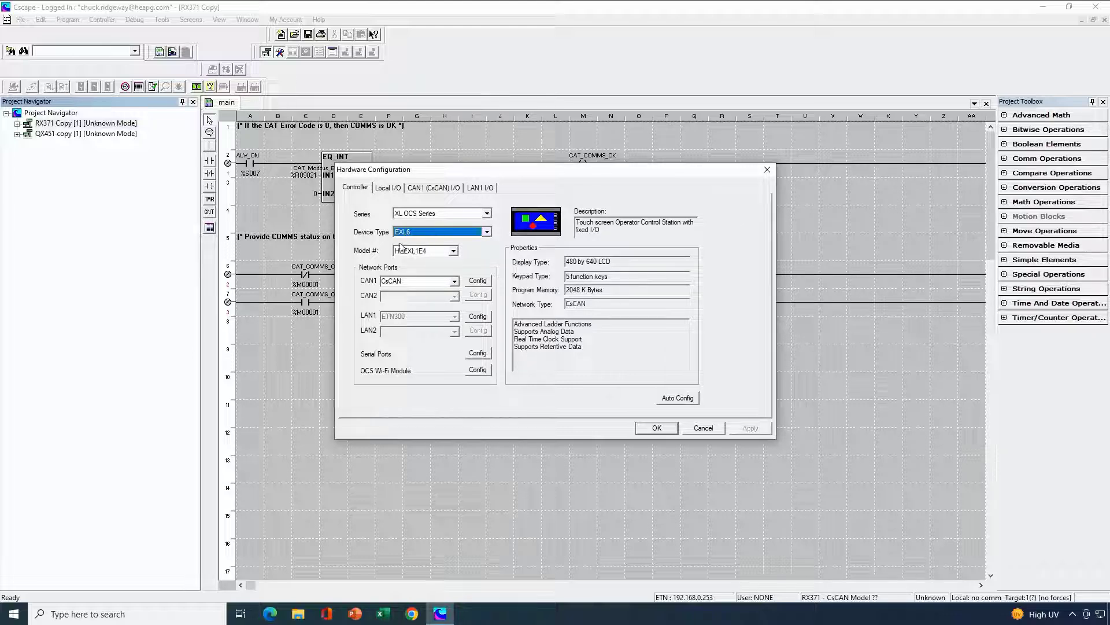
click(646, 428)
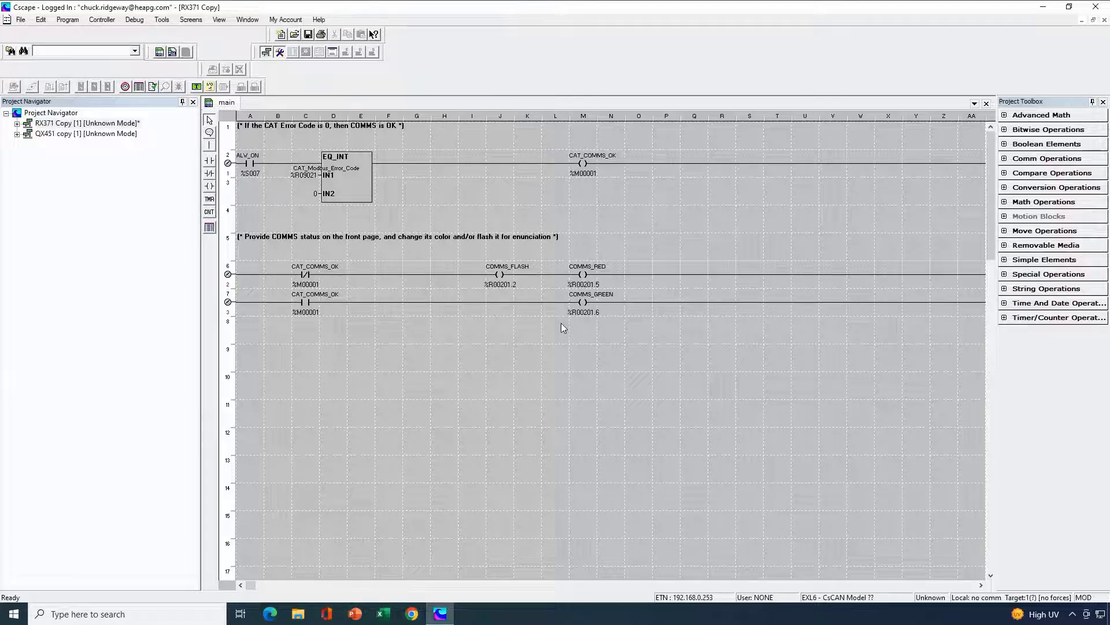
In the graphic screen editor, scale the contents of all screens to fill the display and check Screen 2
click(197, 87)
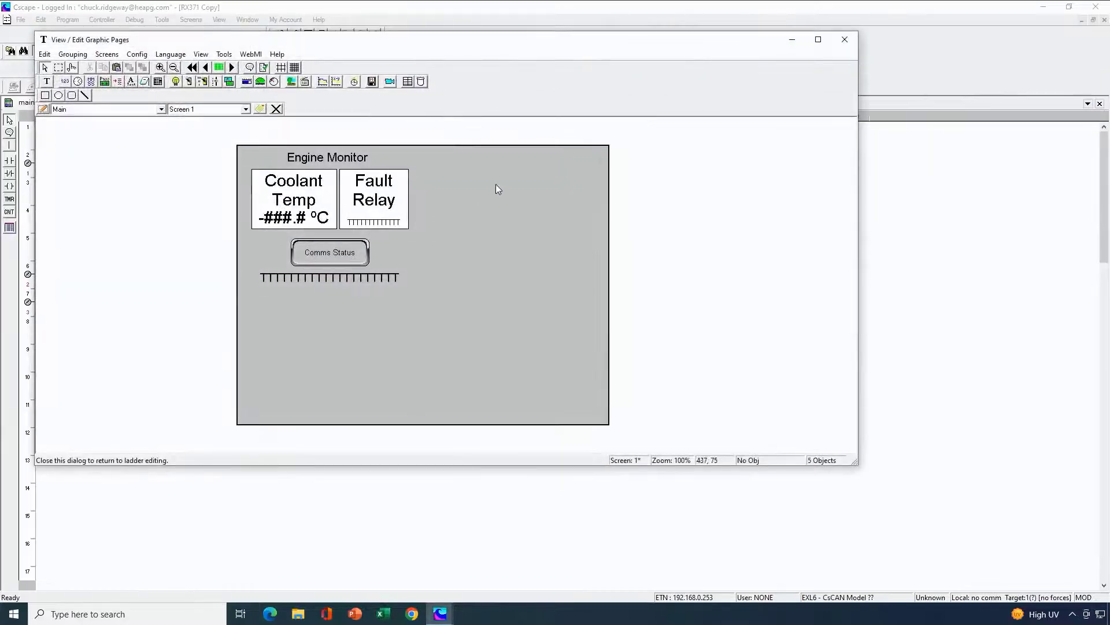
click(819, 40)
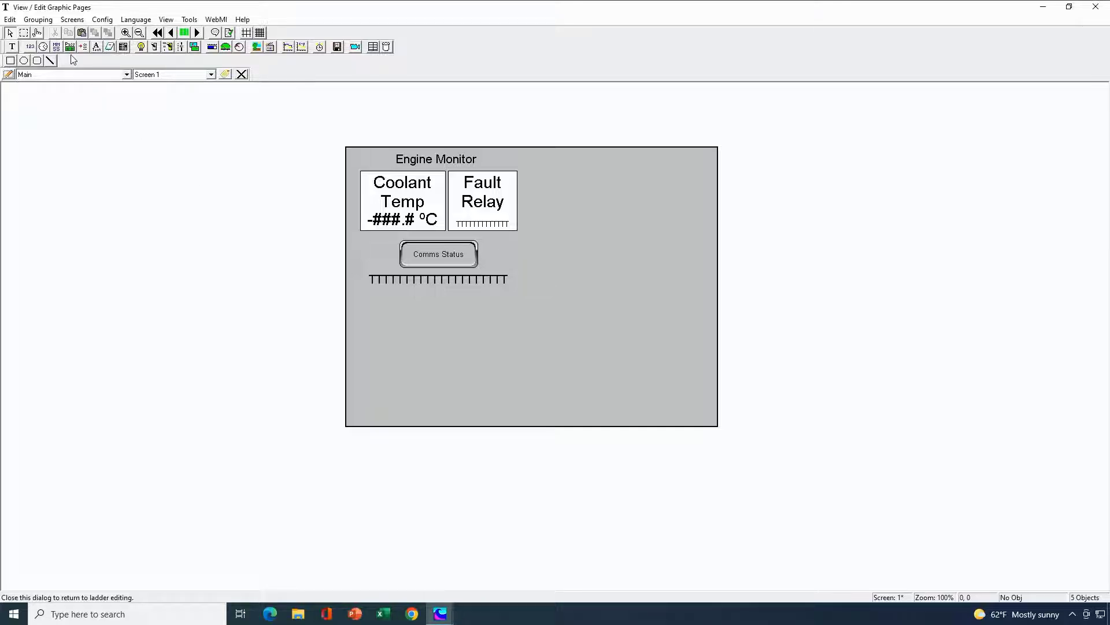
click(72, 20)
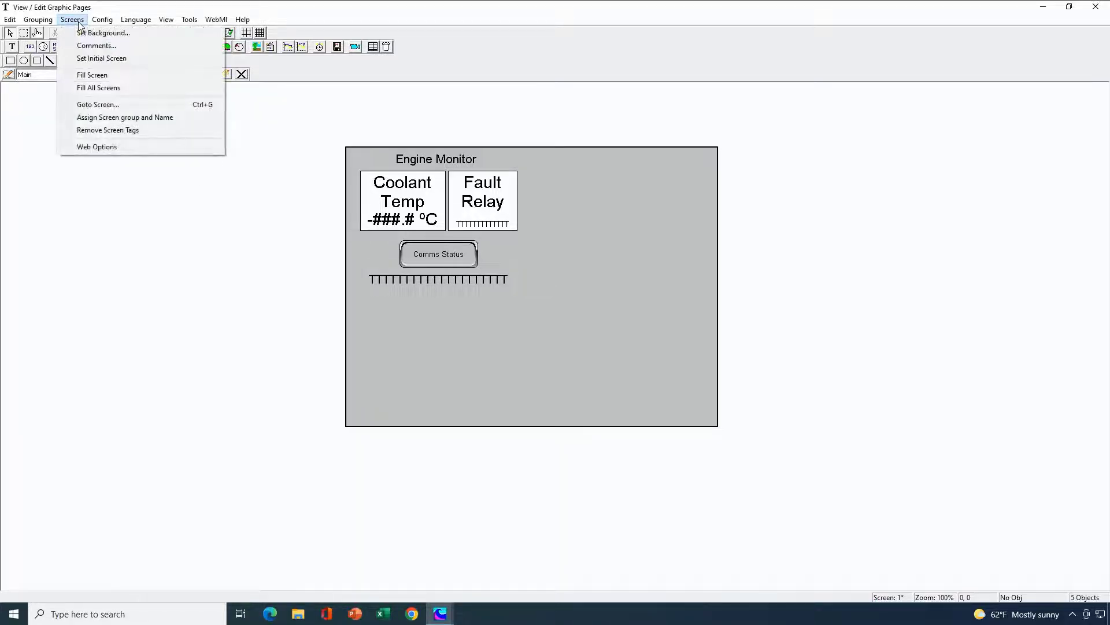
click(91, 88)
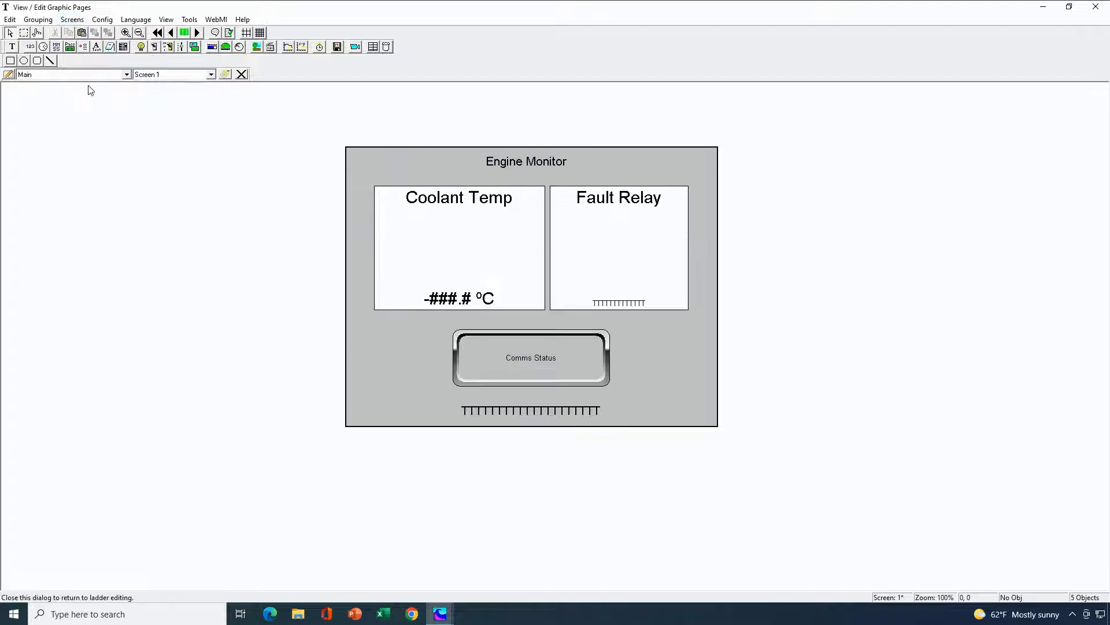
click(197, 33)
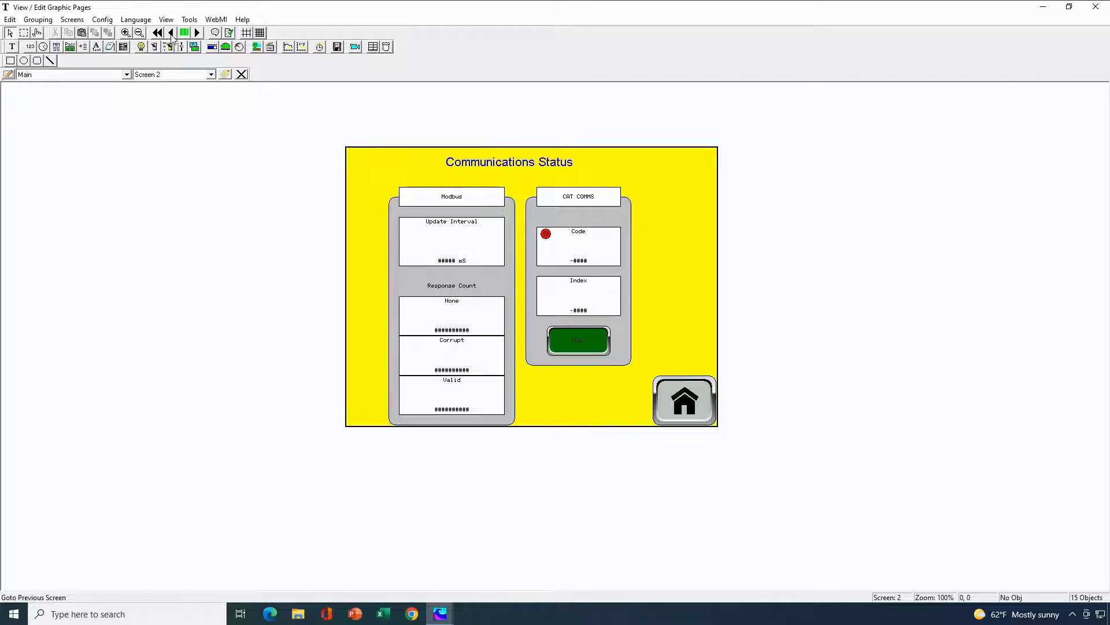
click(171, 33)
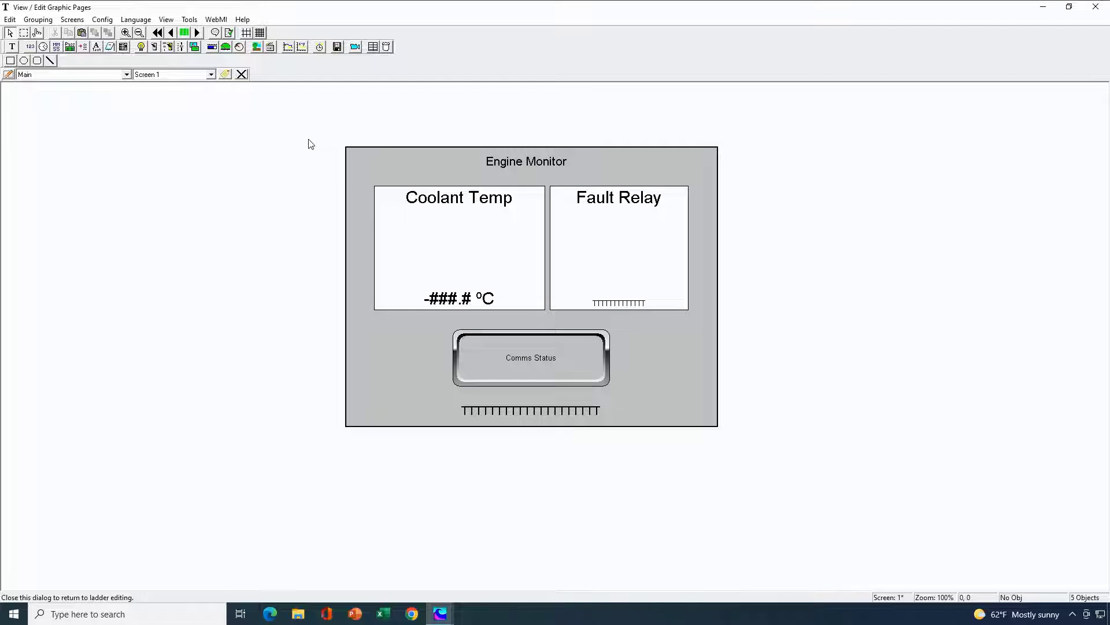
Set the font of the Engine Monitor title on Screen 1 to San Serif 30
double_click(523, 166)
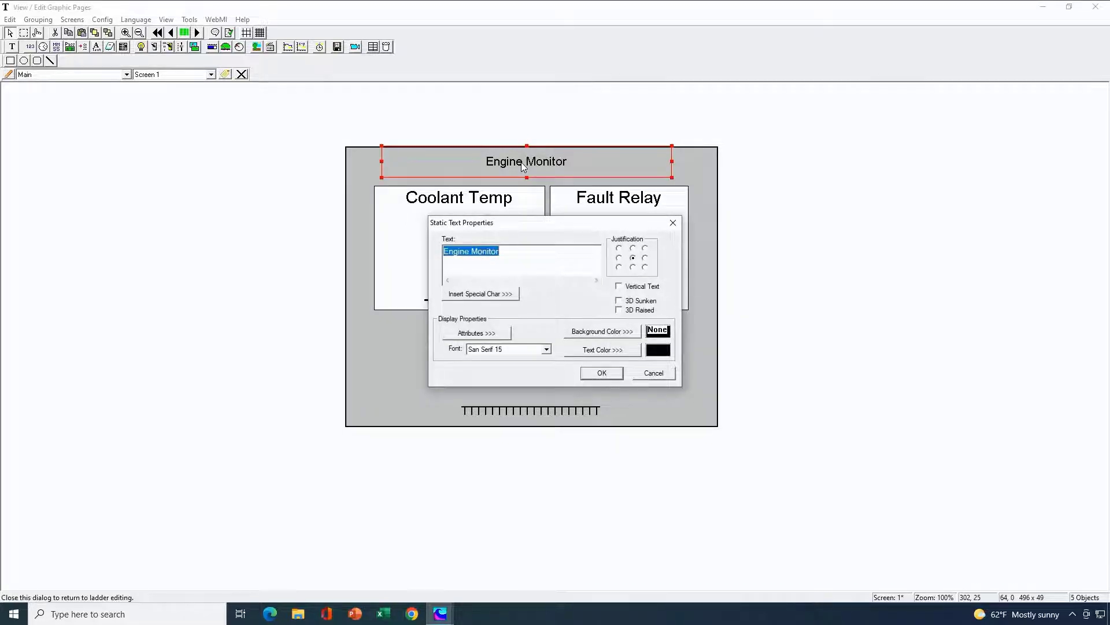
click(546, 350)
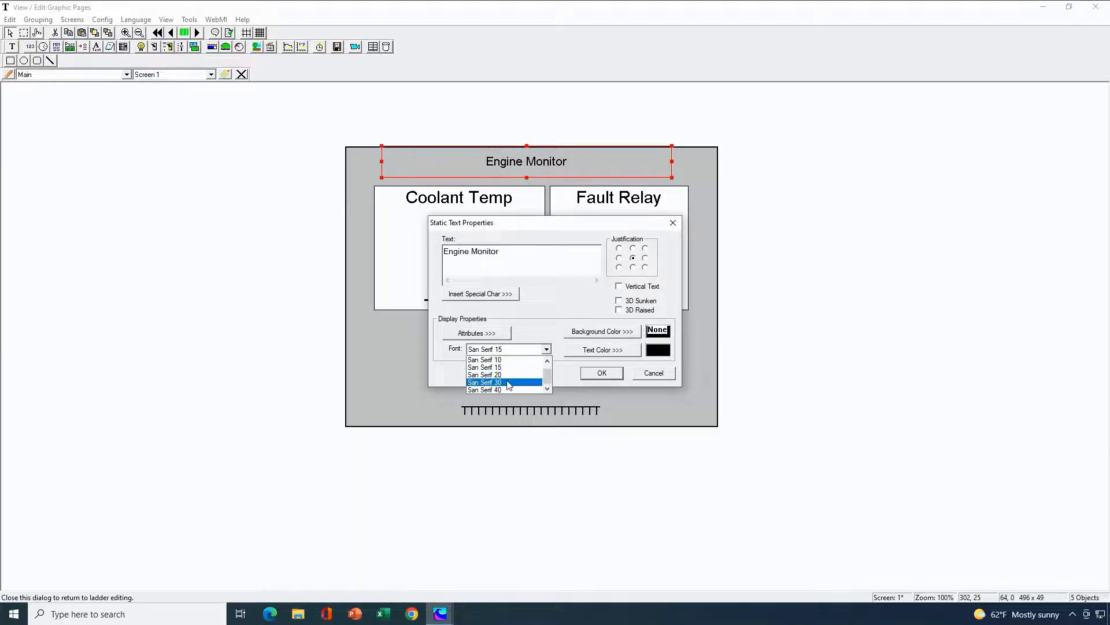
click(507, 382)
click(597, 373)
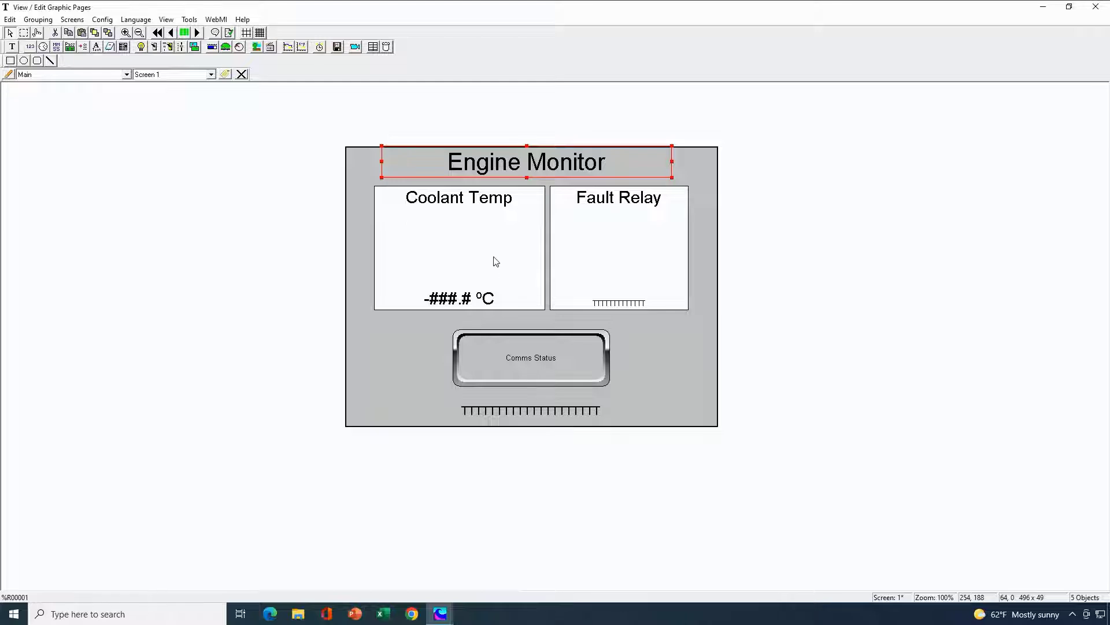
Set the Coolant Temp display's font to San Serif 30, then shorten it to about 296 x 132 and place it near 23, 110
double_click(495, 259)
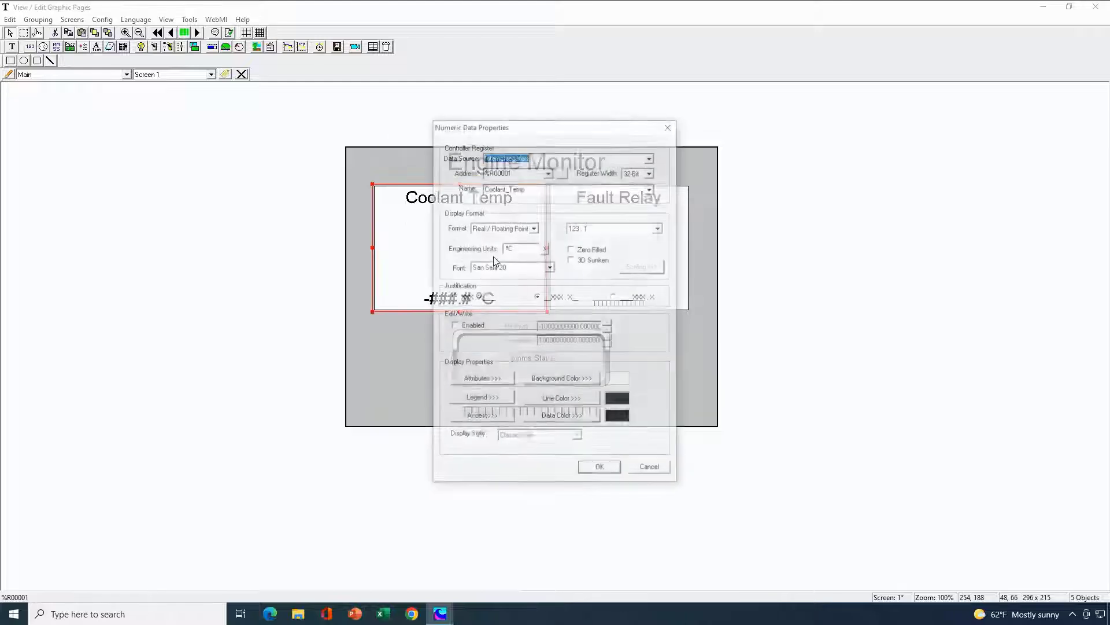
click(550, 267)
click(513, 310)
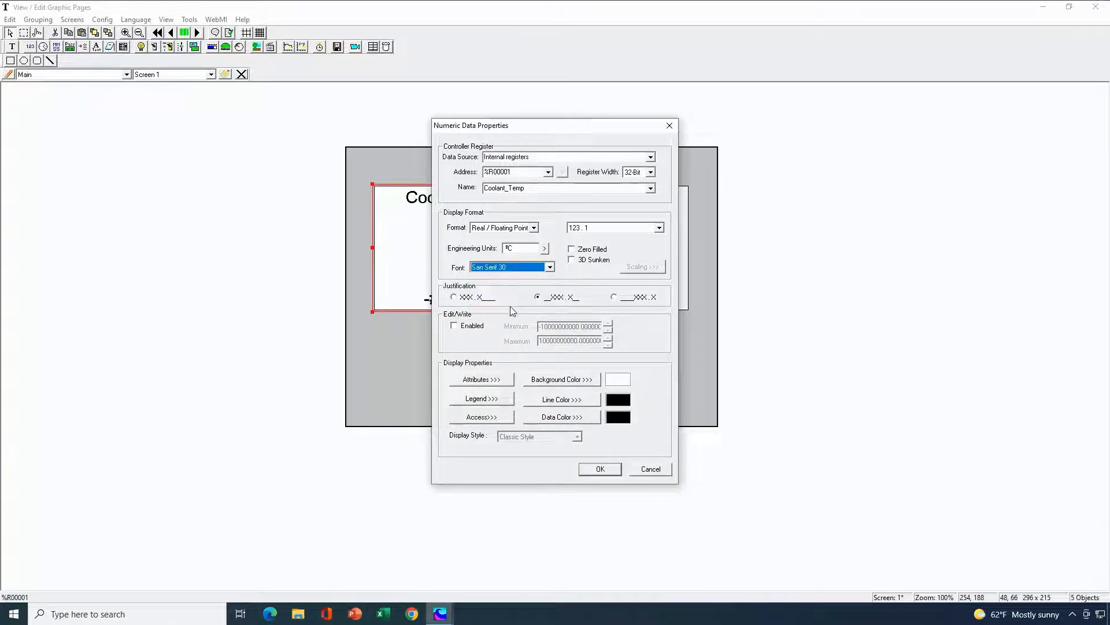
click(593, 466)
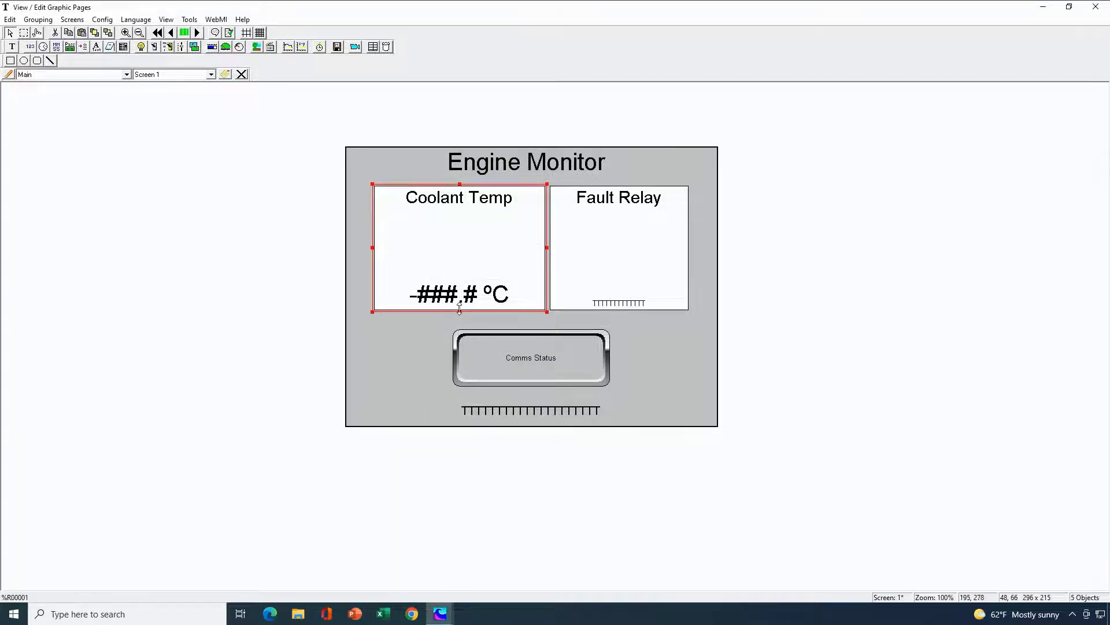
drag(460, 311, 460, 264)
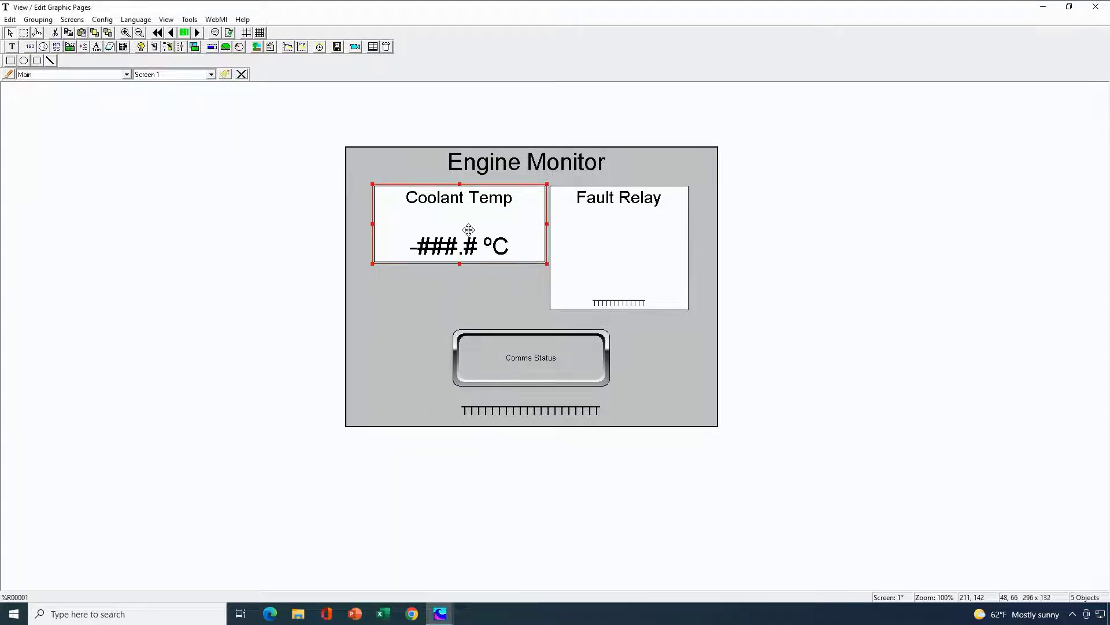
drag(469, 223, 456, 247)
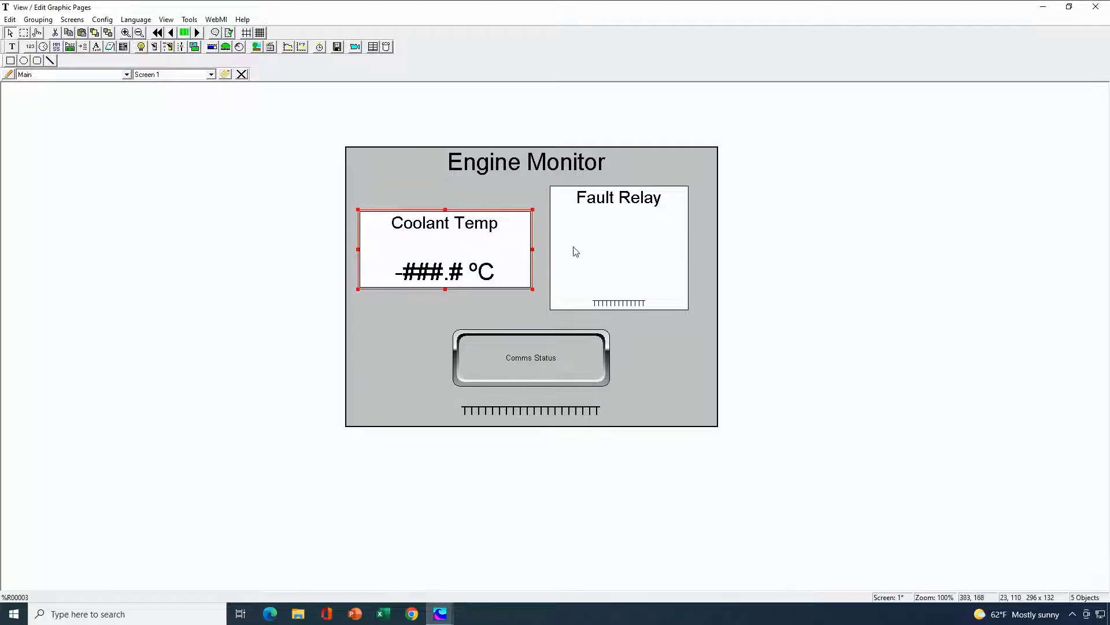
Set the font of the Fault Relay text table display to San Serif 20
double_click(634, 263)
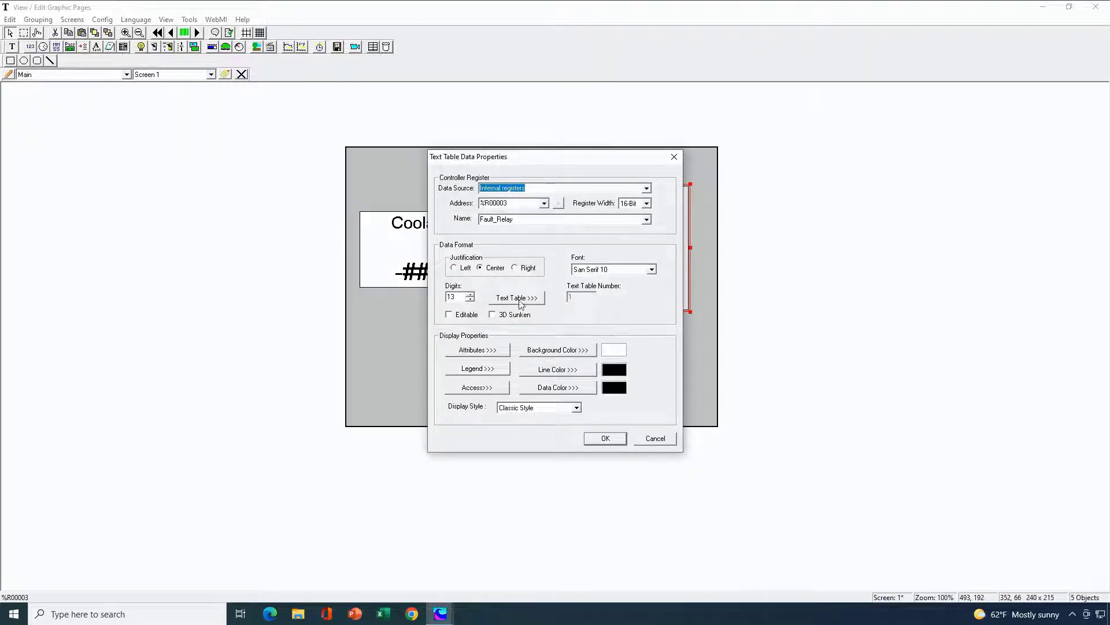
click(652, 270)
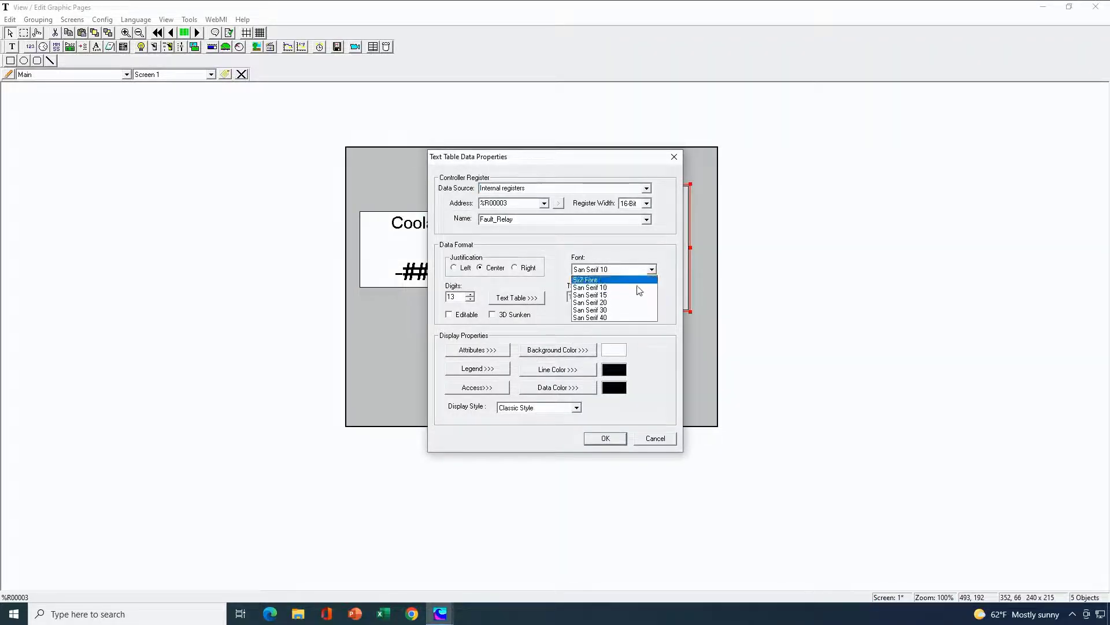
click(624, 304)
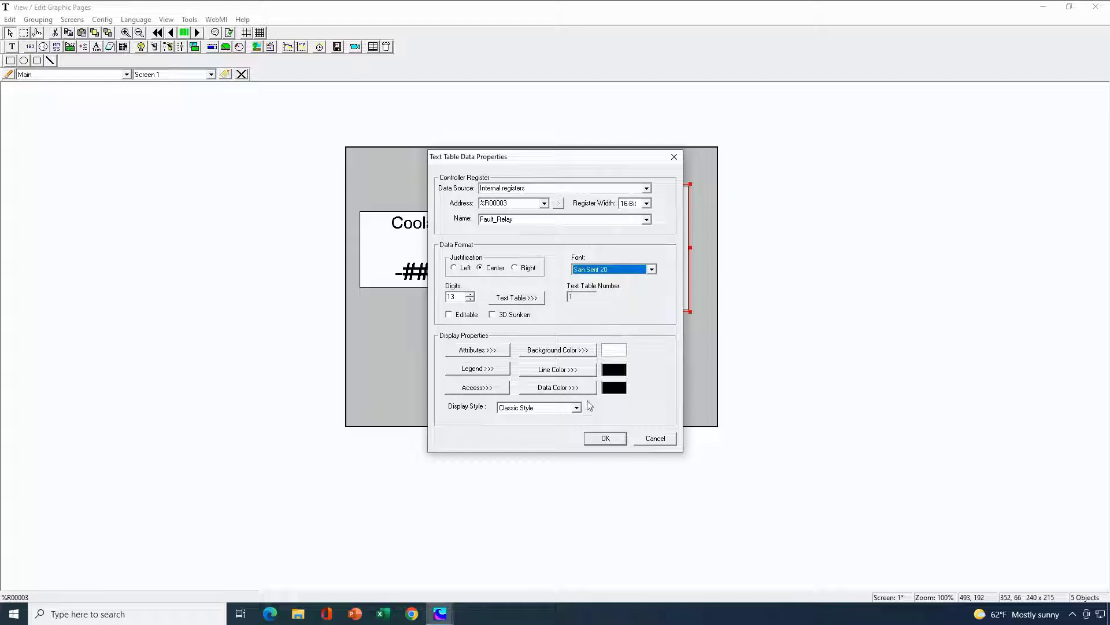
click(605, 439)
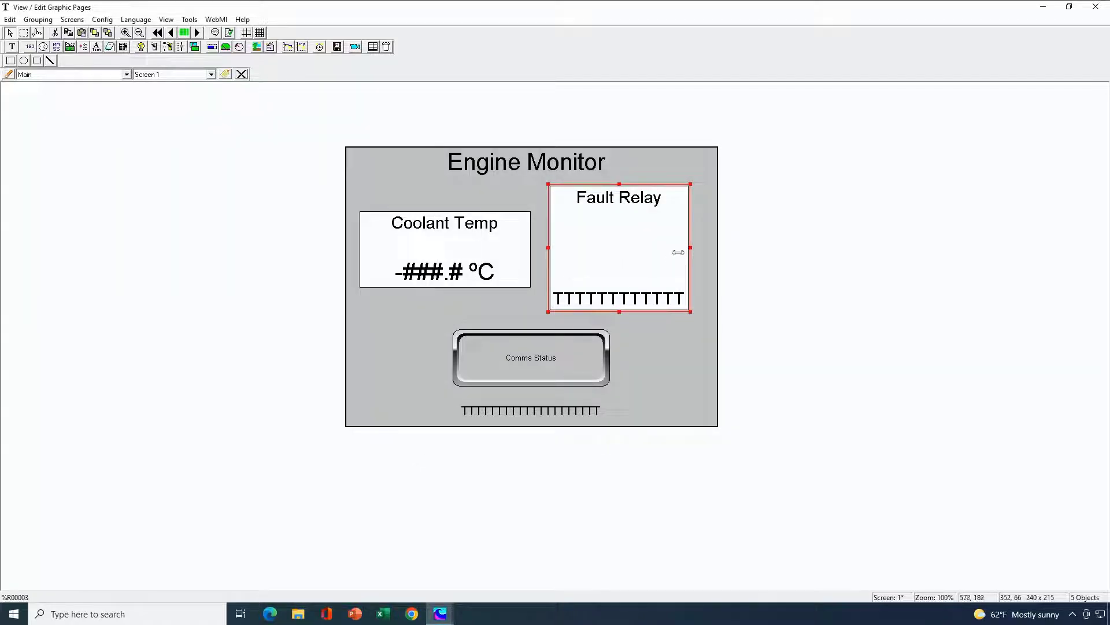
Resize the Fault Relay display to about 279 x 125 and line it up beside the Coolant Temp display
drag(690, 247, 713, 248)
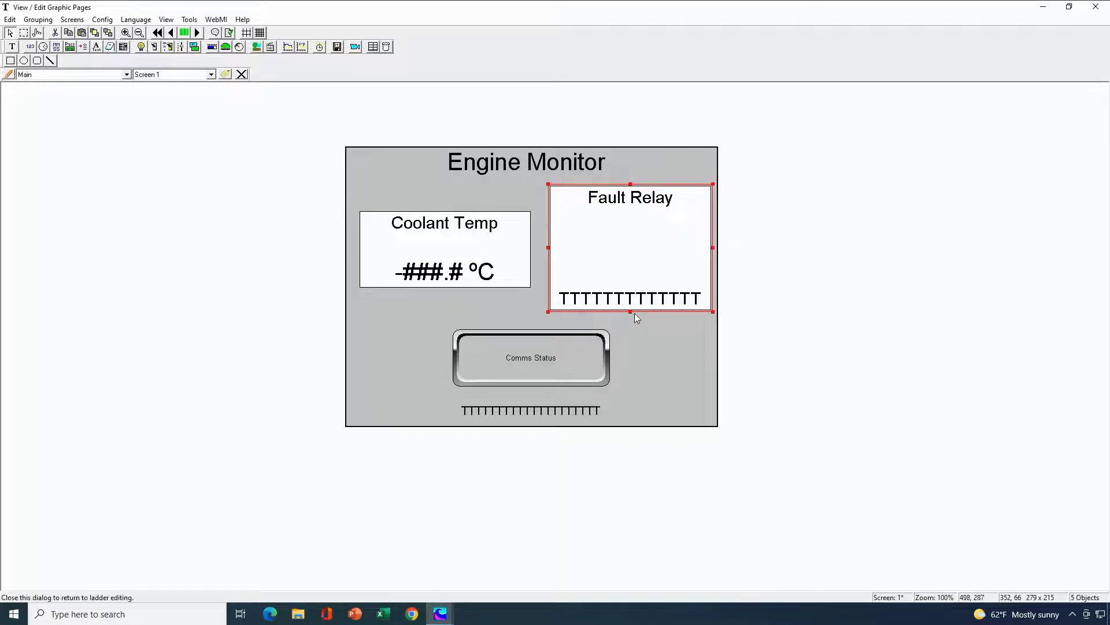
drag(630, 311, 630, 260)
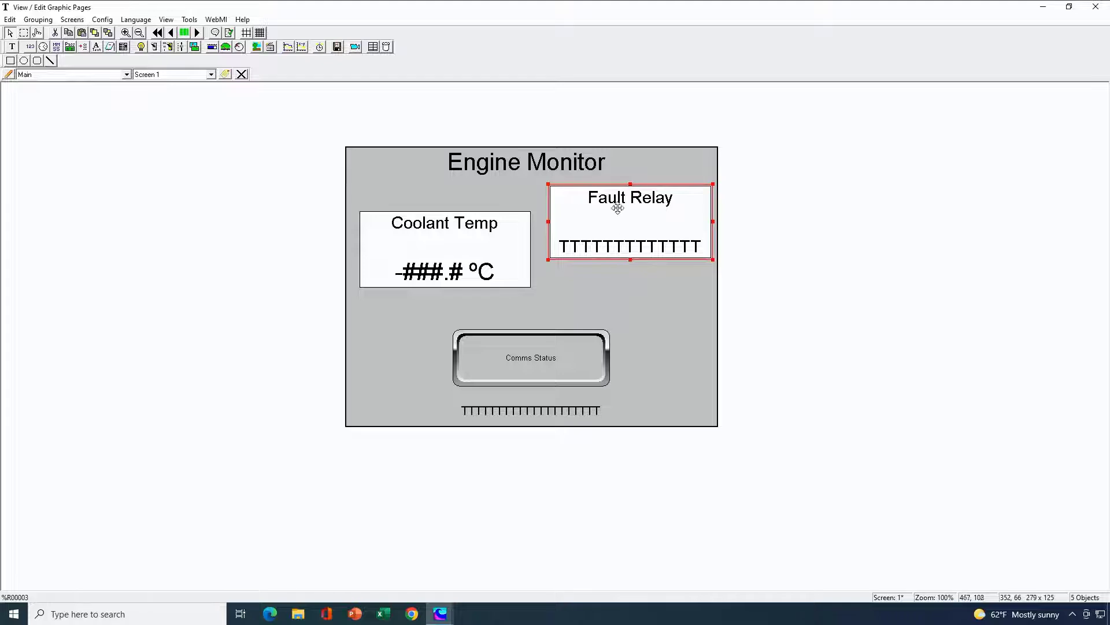
drag(616, 214, 612, 242)
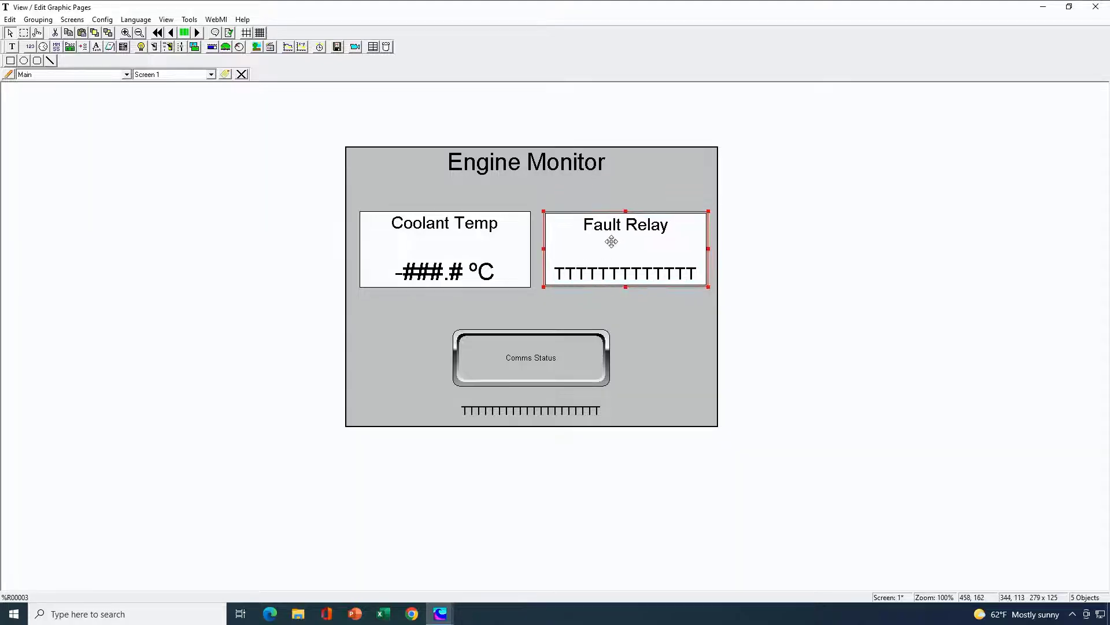
Set the legend font of the Comms Status screen jump button to San Serif 20
double_click(537, 359)
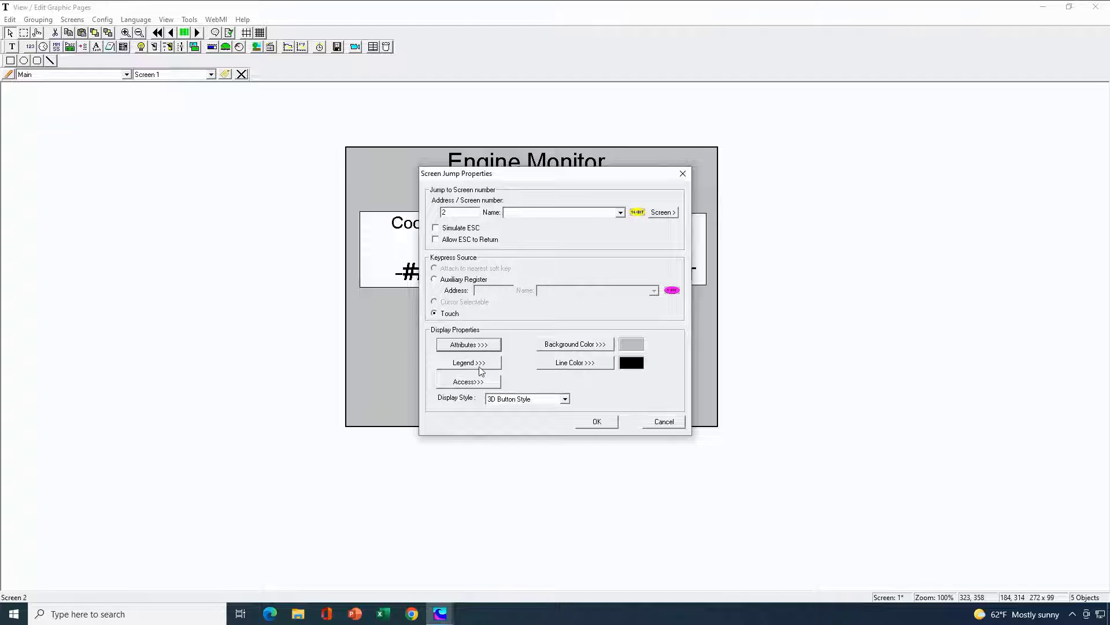
click(481, 364)
click(545, 350)
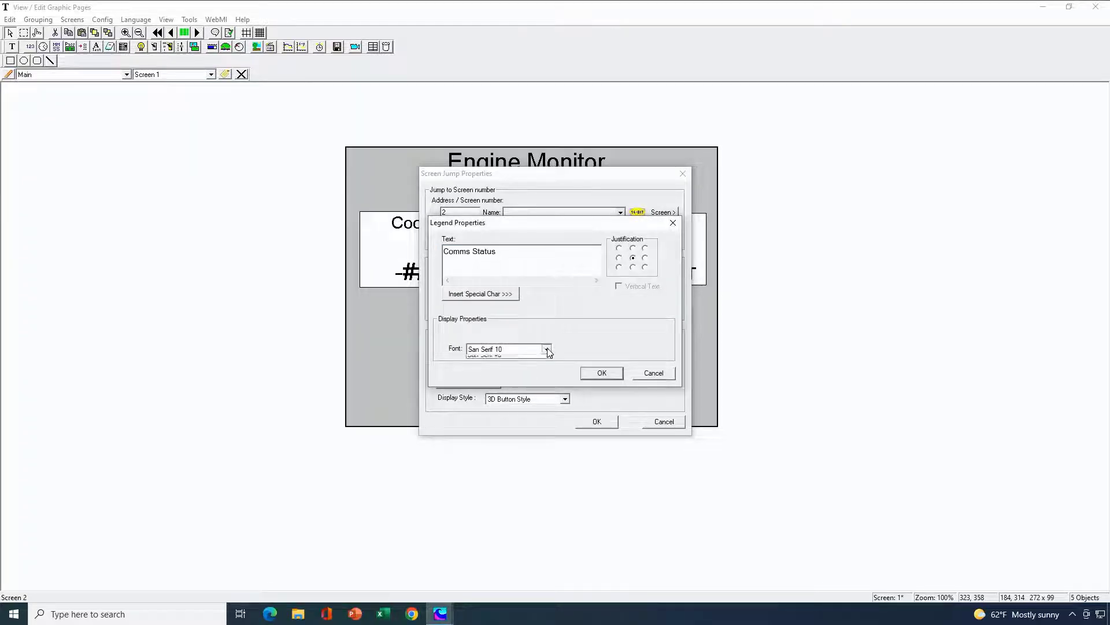
click(532, 375)
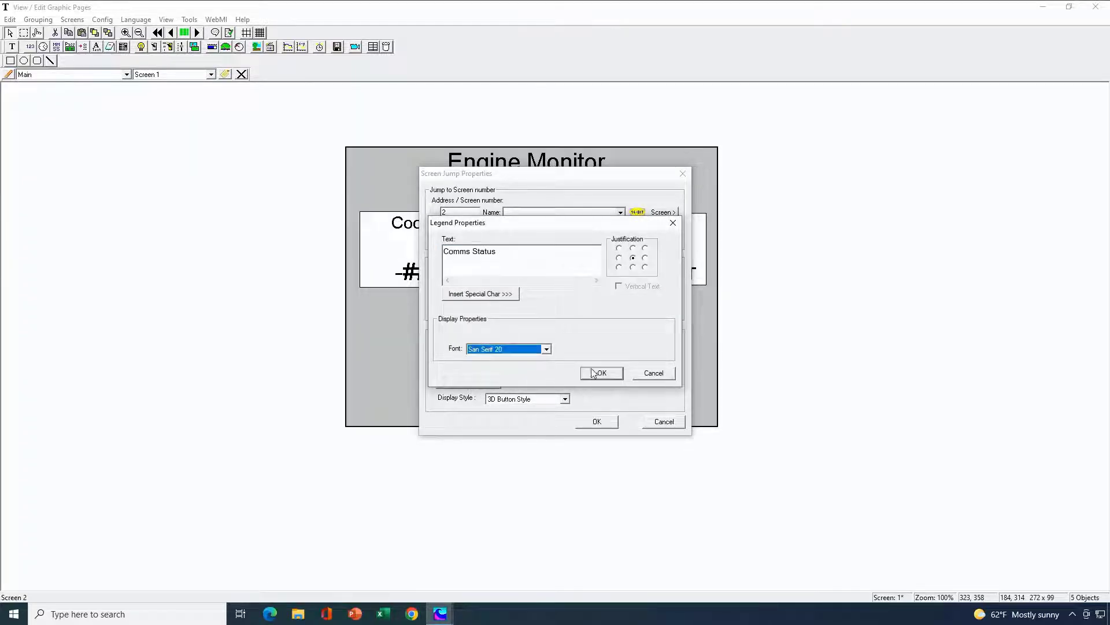
click(600, 373)
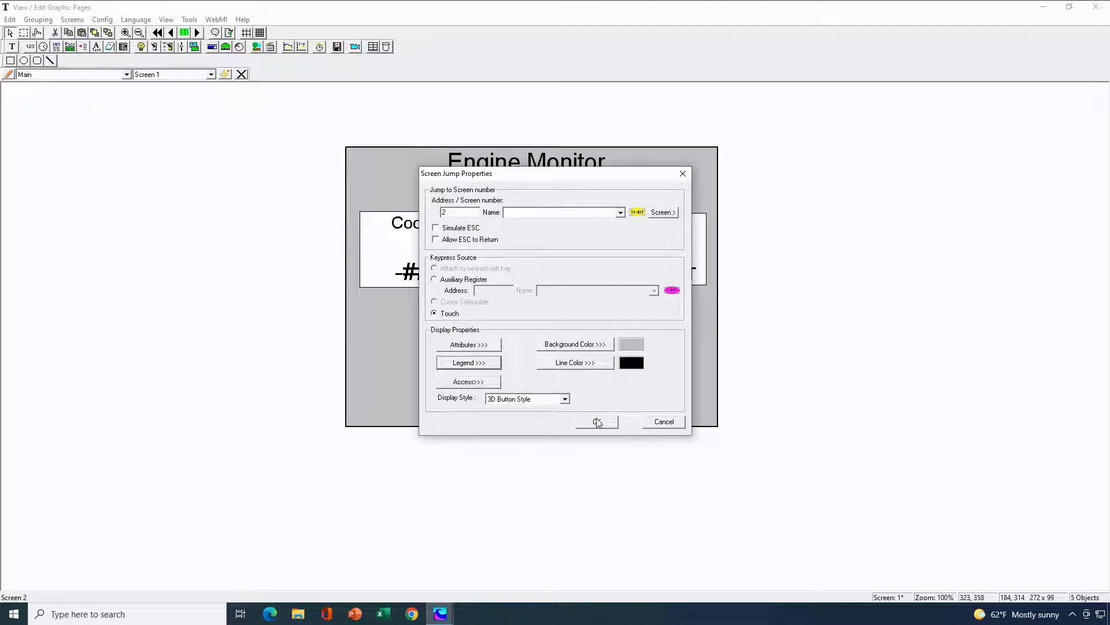
click(597, 422)
Set the font of the CAT_COMMS_OK text table display below the Comms Status button to San Serif 30
double_click(554, 415)
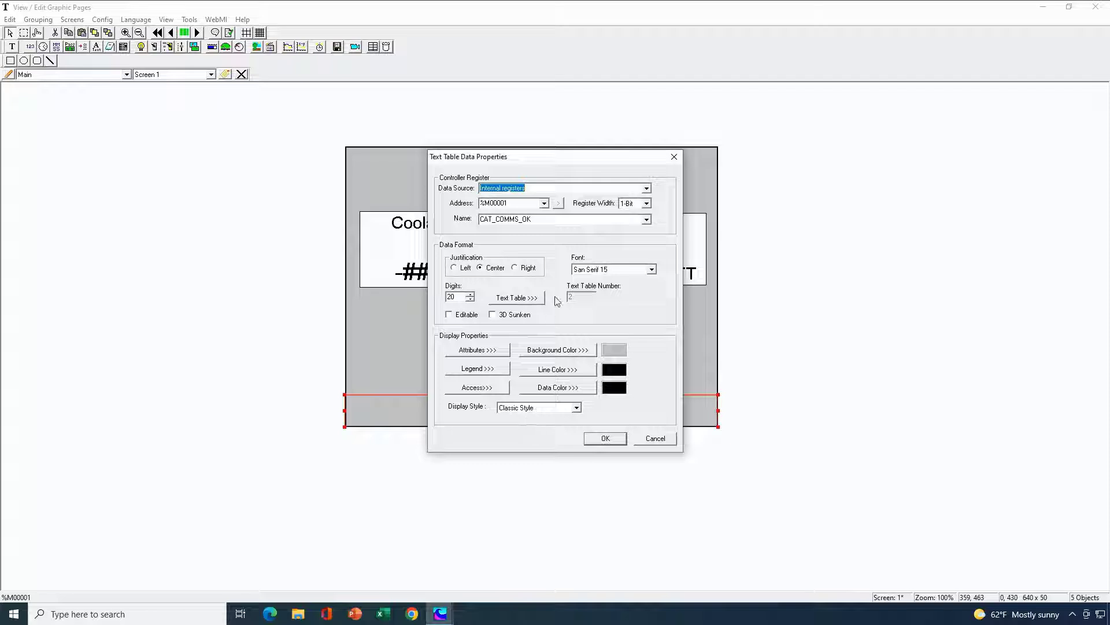
click(652, 269)
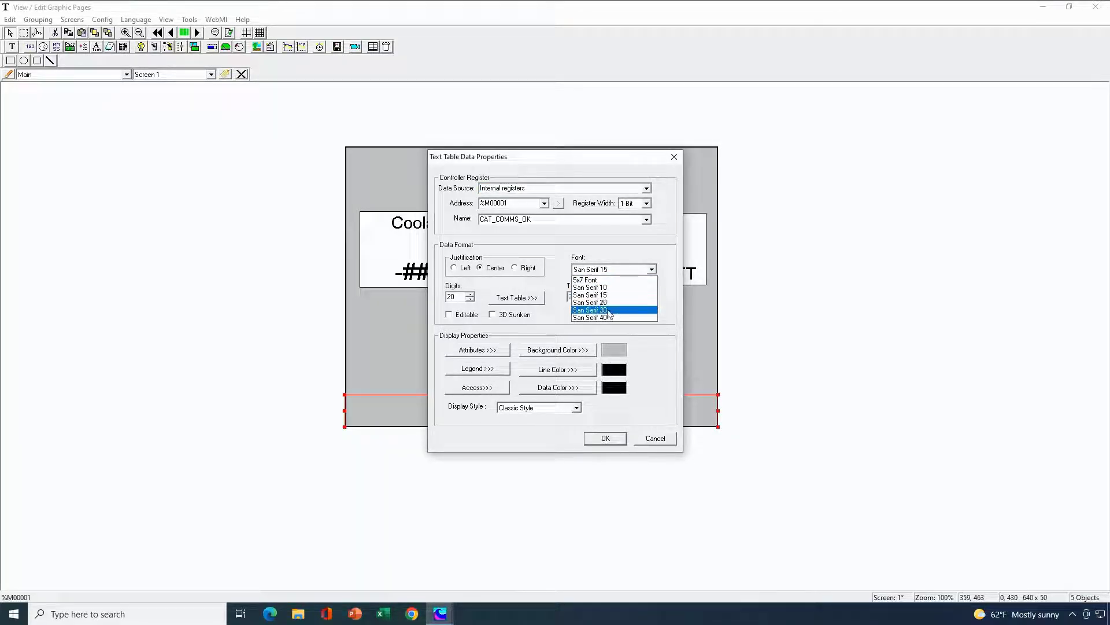
click(615, 310)
click(605, 438)
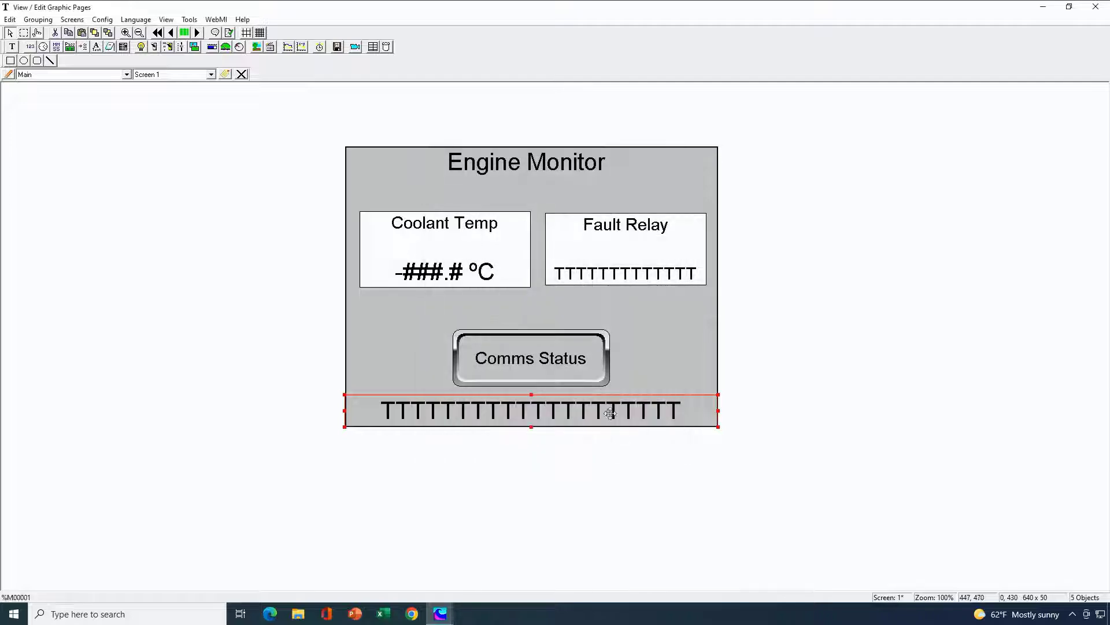
Move the Comms Status button up to about 185, 281, between the two data displays and the status text
click(669, 366)
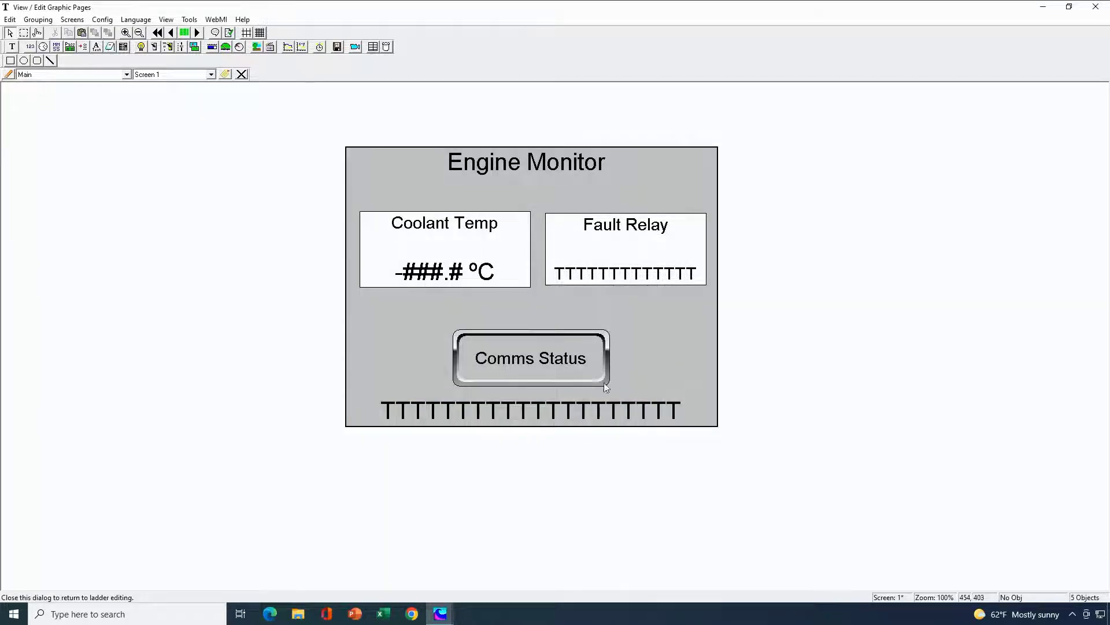
click(561, 364)
drag(561, 365, 554, 340)
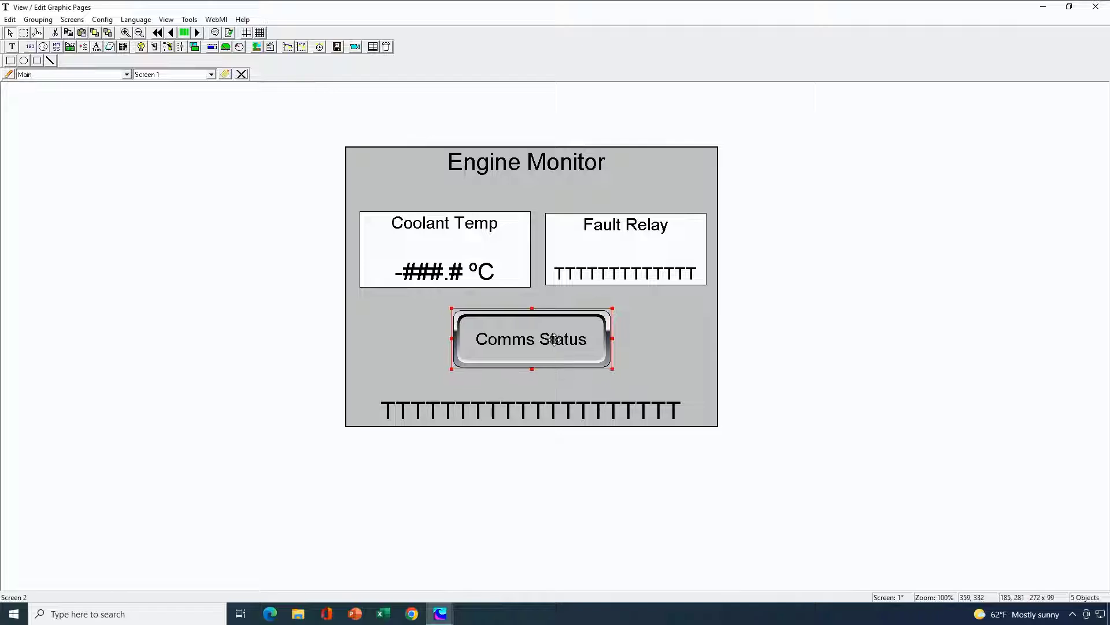
On Screen 2, shift the Communications Status title and both data panels slightly right, leaving the home button in place
click(654, 353)
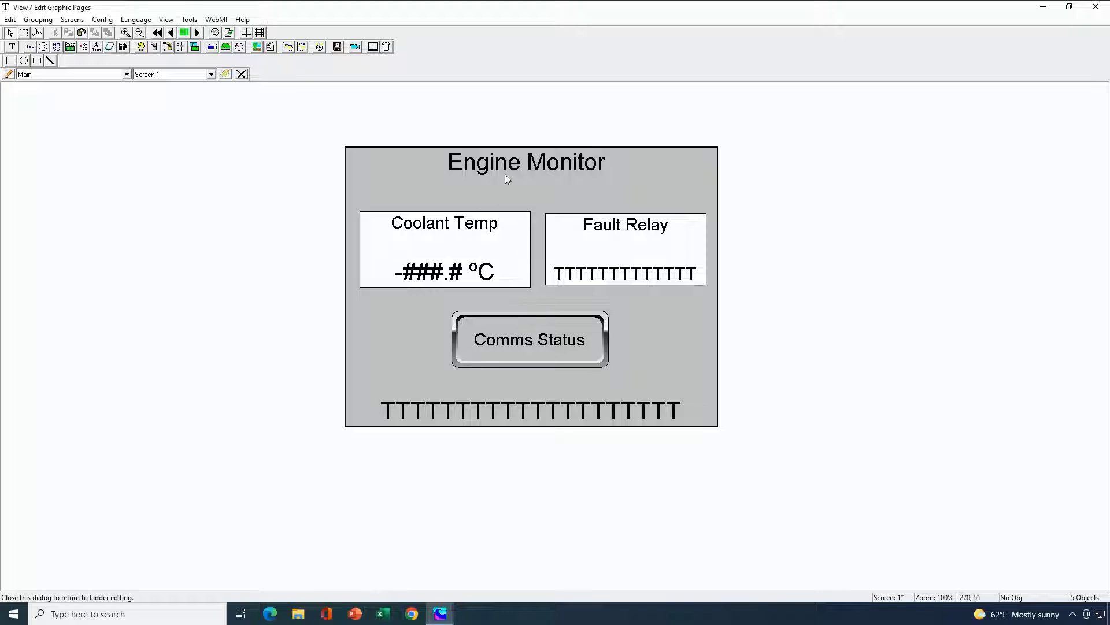
click(198, 32)
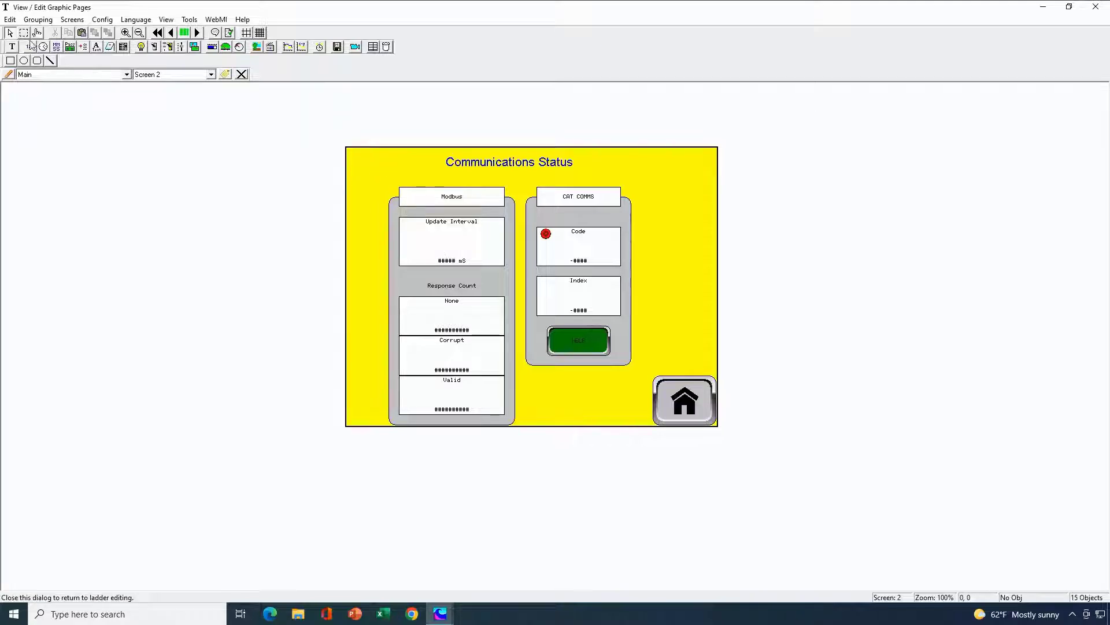
click(24, 33)
drag(372, 147, 647, 434)
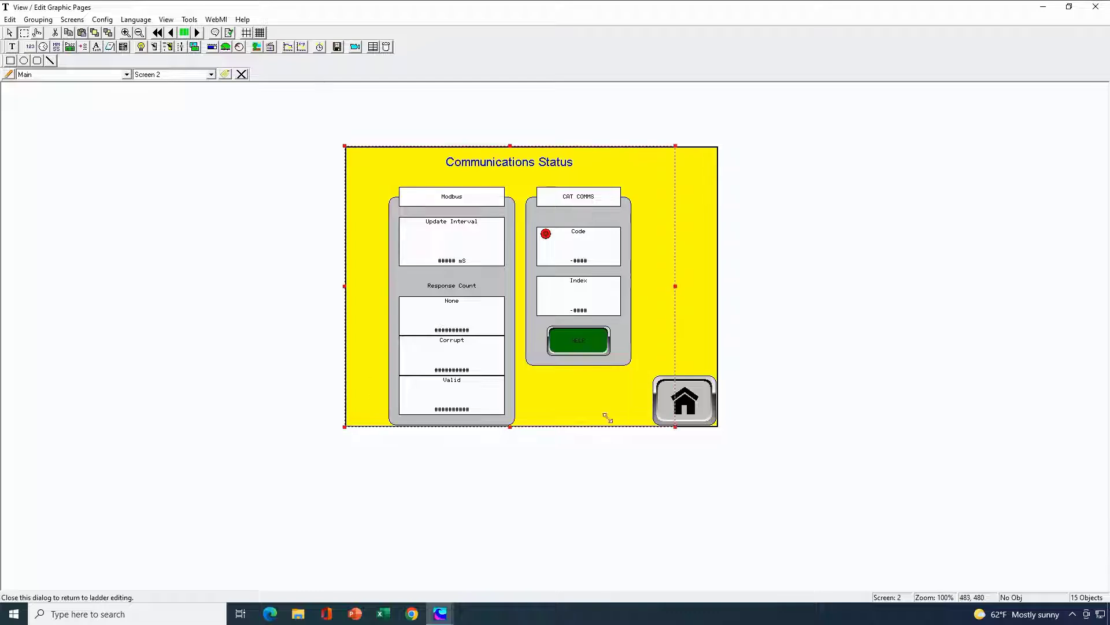
drag(495, 286, 518, 277)
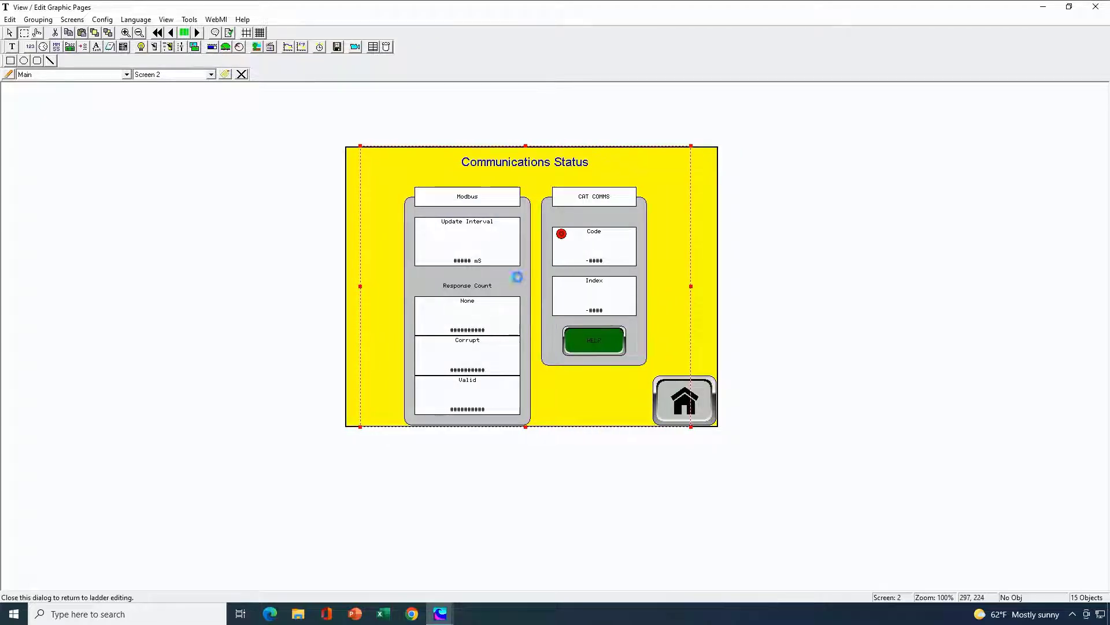
Set the font of the Communications Status title to San Serif 30 and close the graphic page editor
click(488, 164)
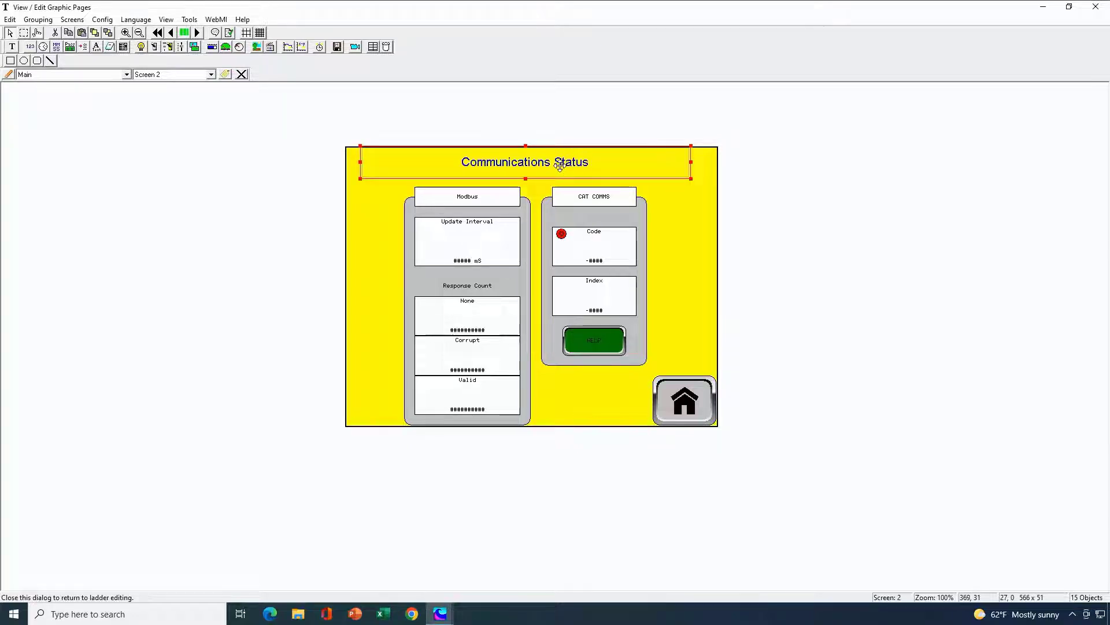
double_click(560, 165)
click(546, 350)
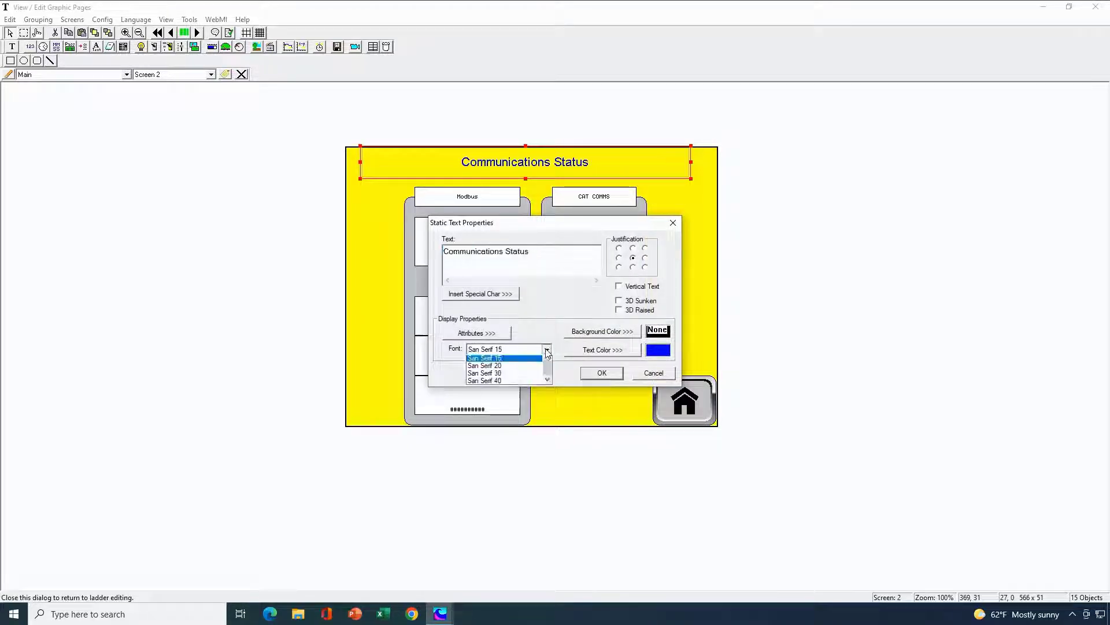
click(521, 373)
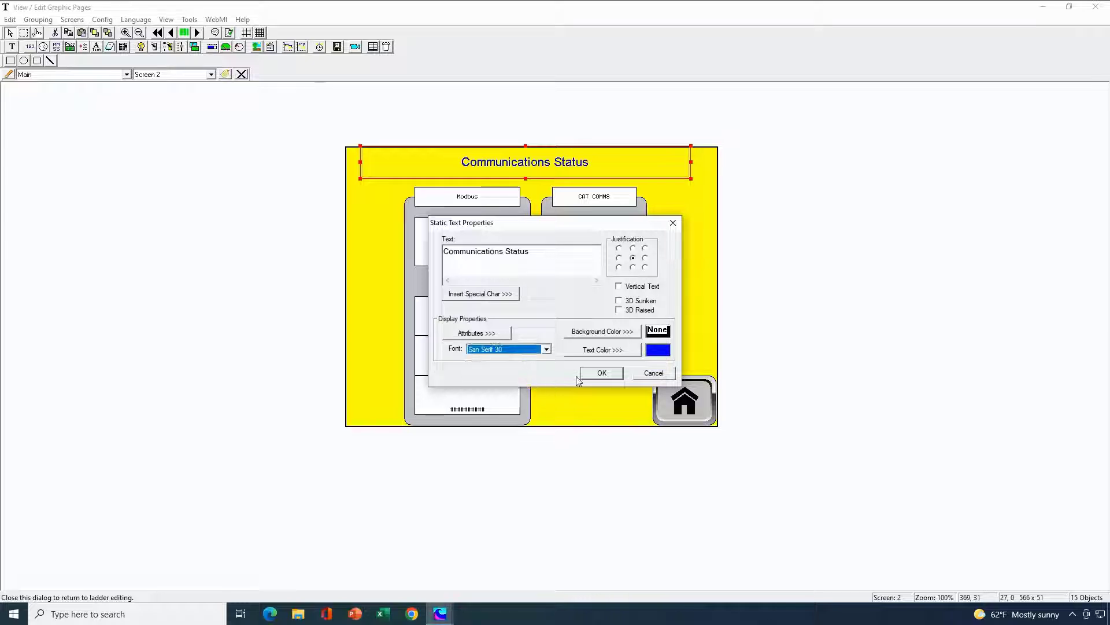
click(591, 372)
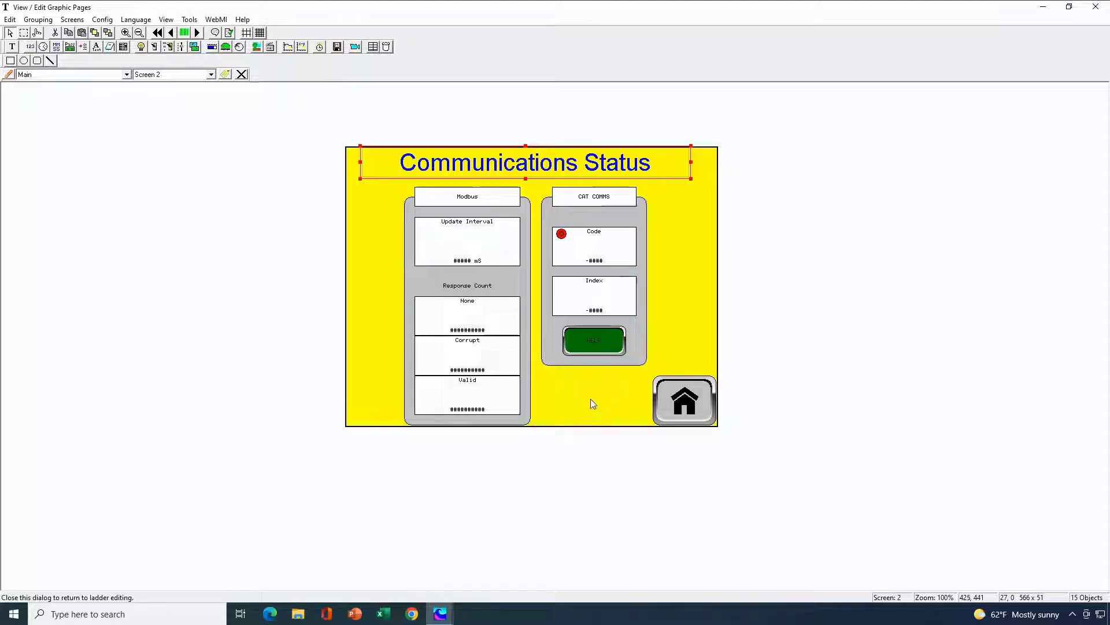
click(1096, 7)
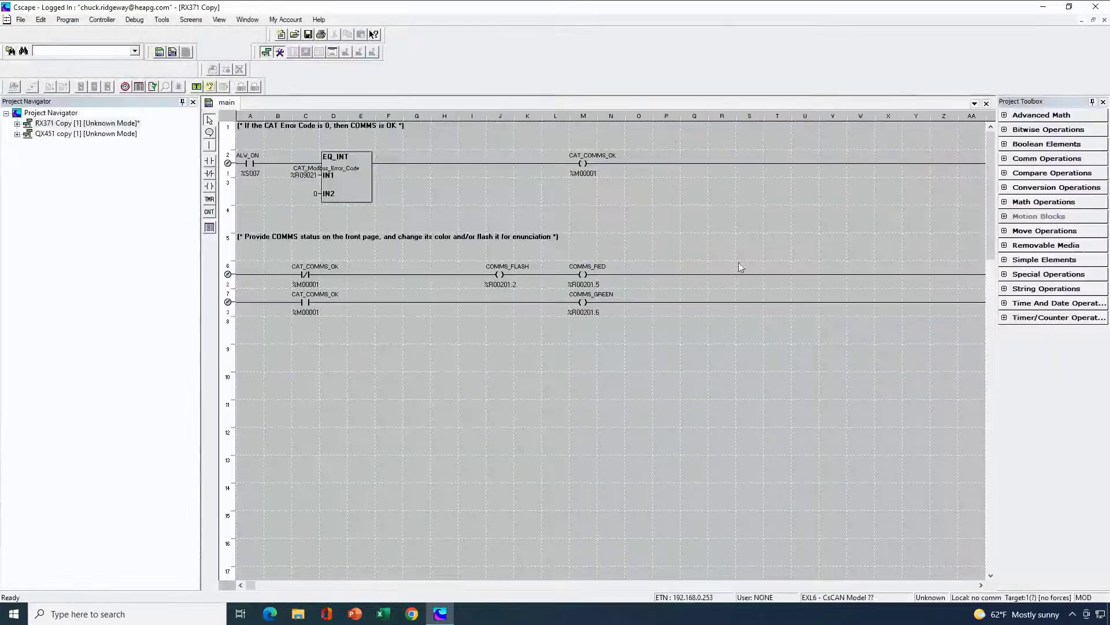
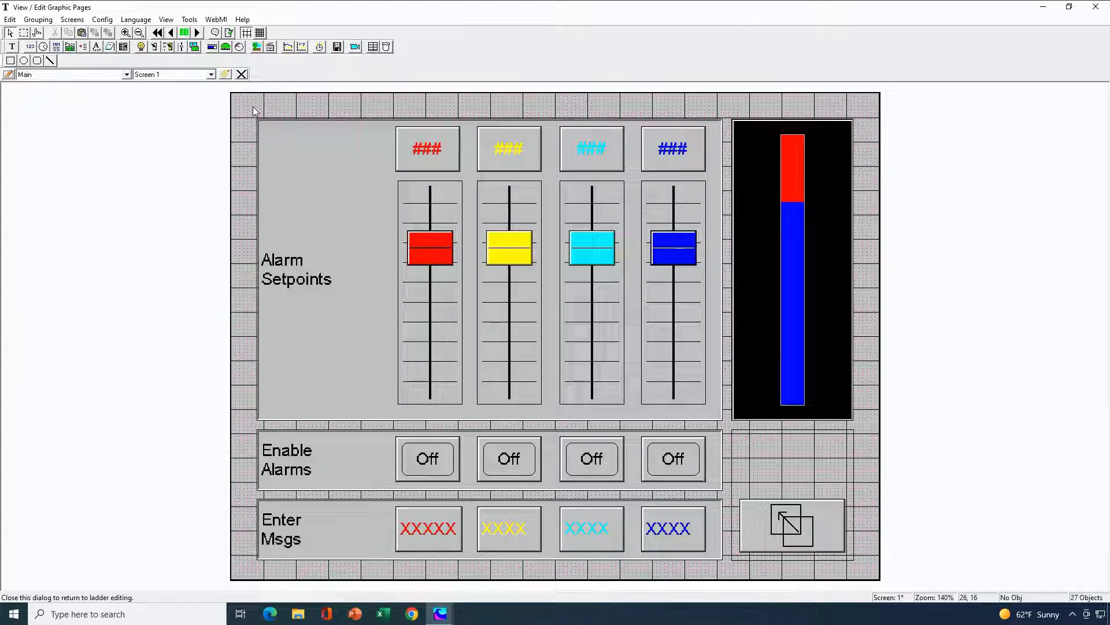
Group all the objects on the Alarm Setpoints screen
key(ctrl+a)
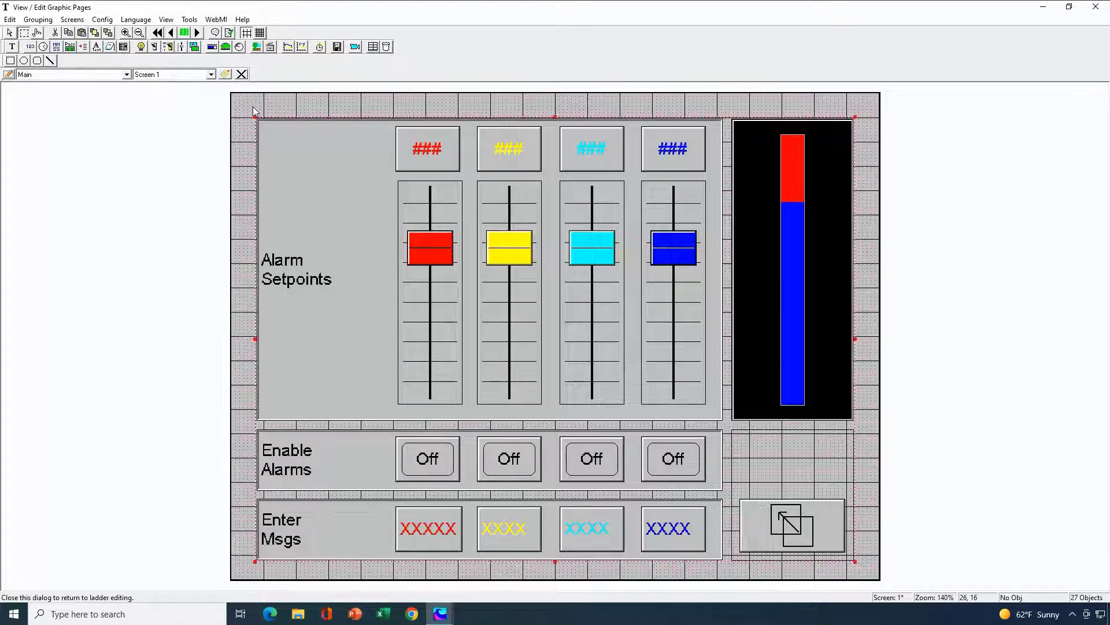
right_click(361, 159)
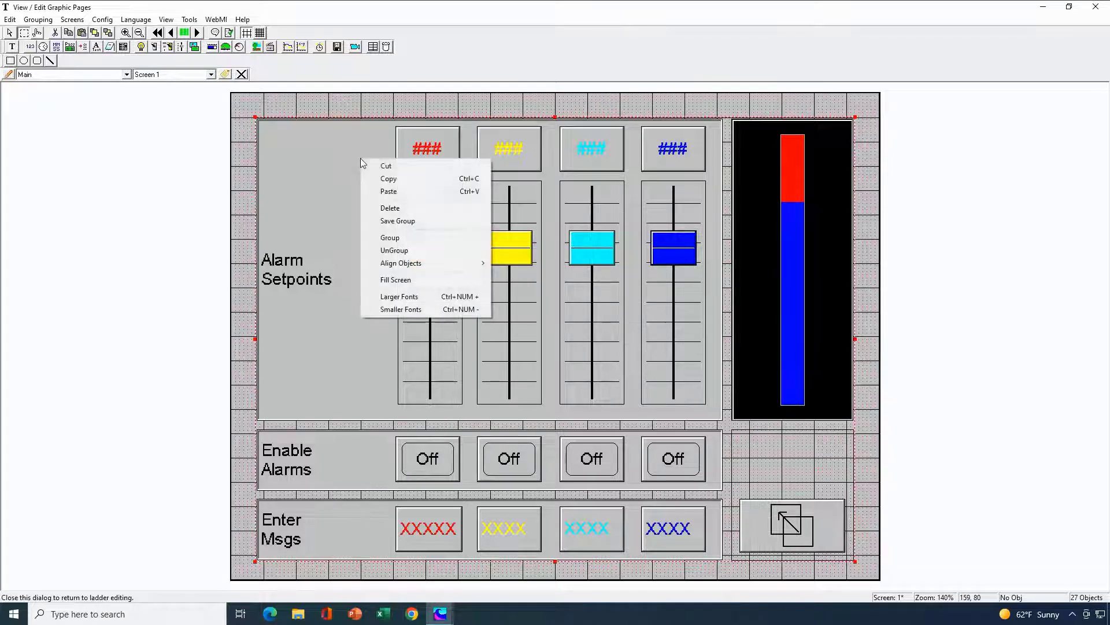
click(412, 241)
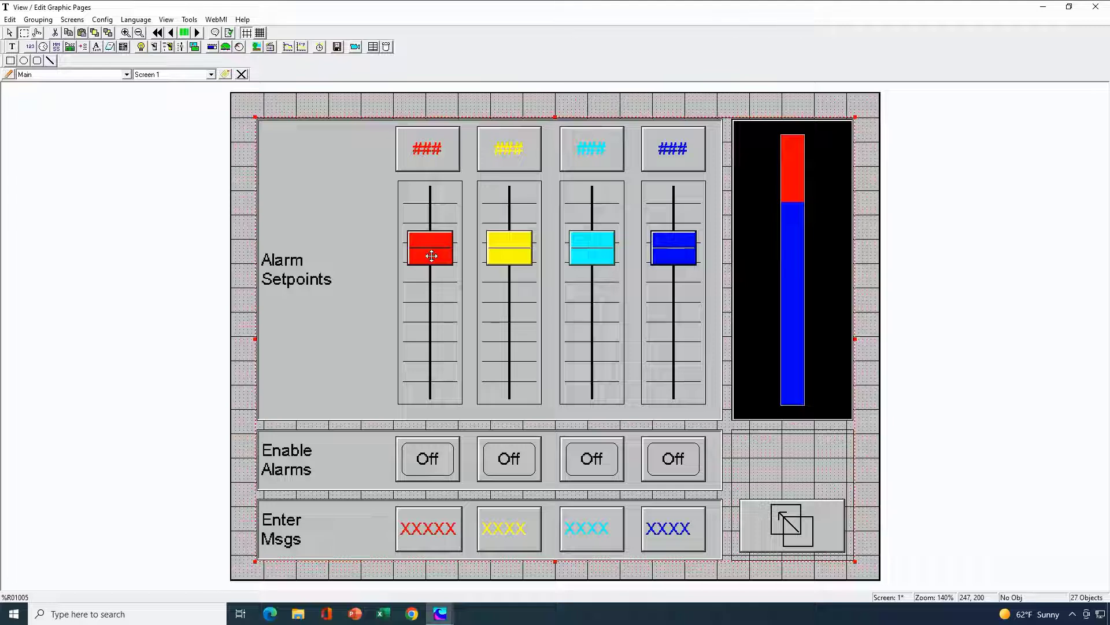
click(249, 208)
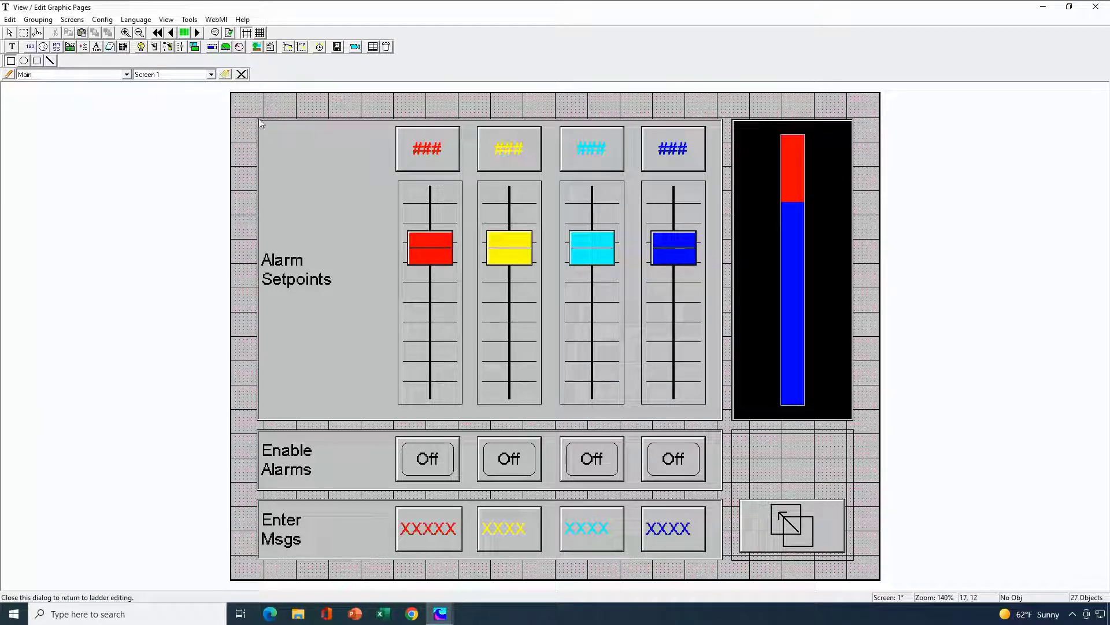
Draw a rectangle about 151 x 132 near the screen's upper-left corner and give it a red outline with pen width 3
drag(261, 124, 368, 210)
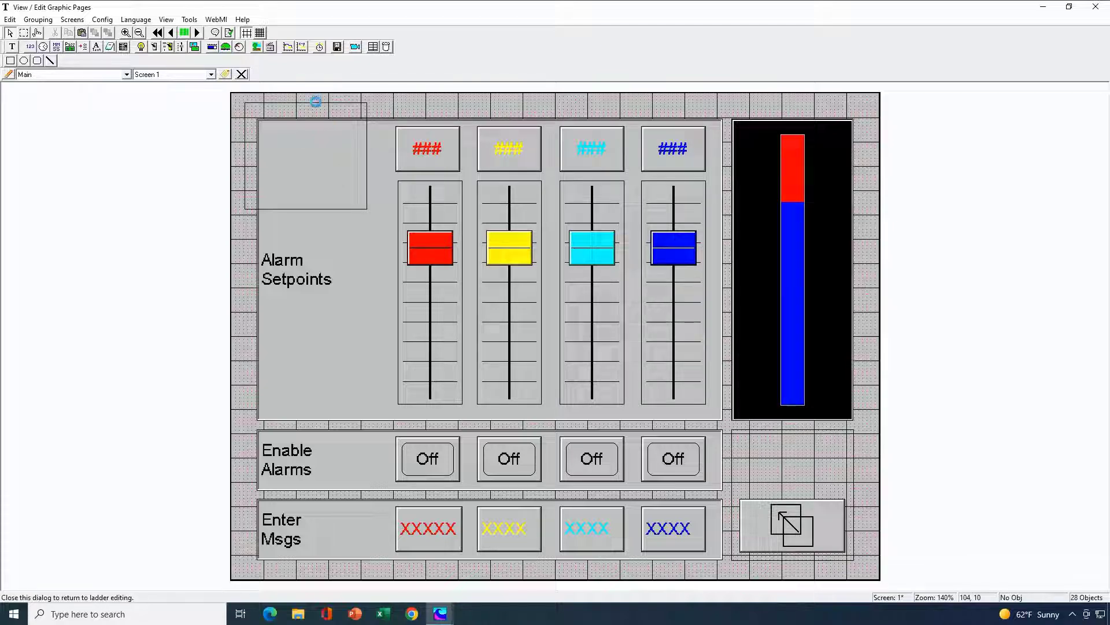
double_click(305, 108)
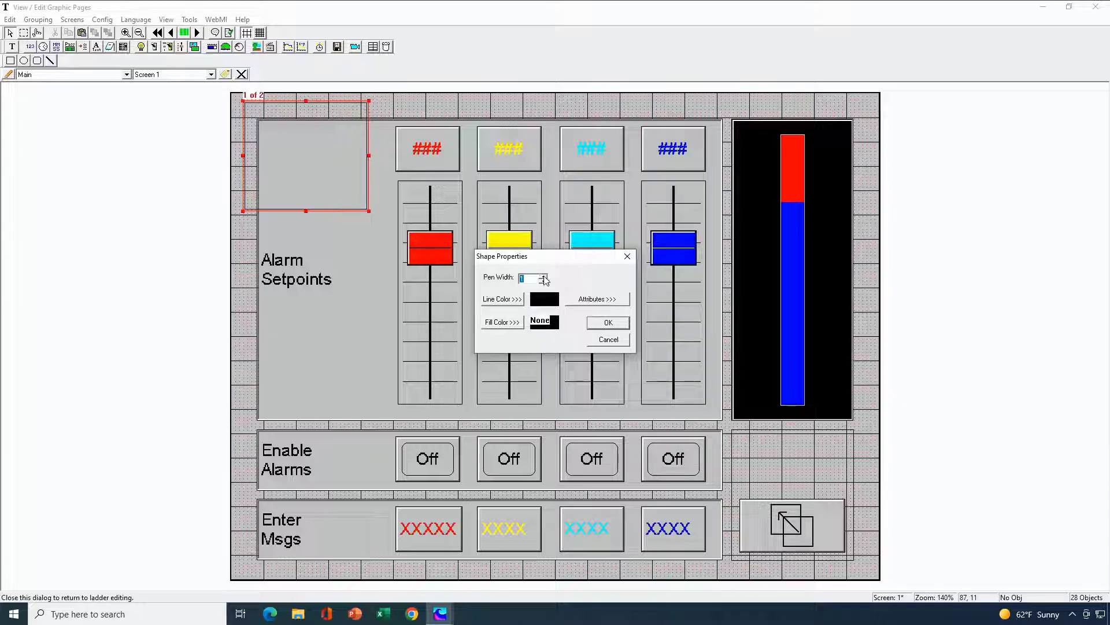
click(502, 299)
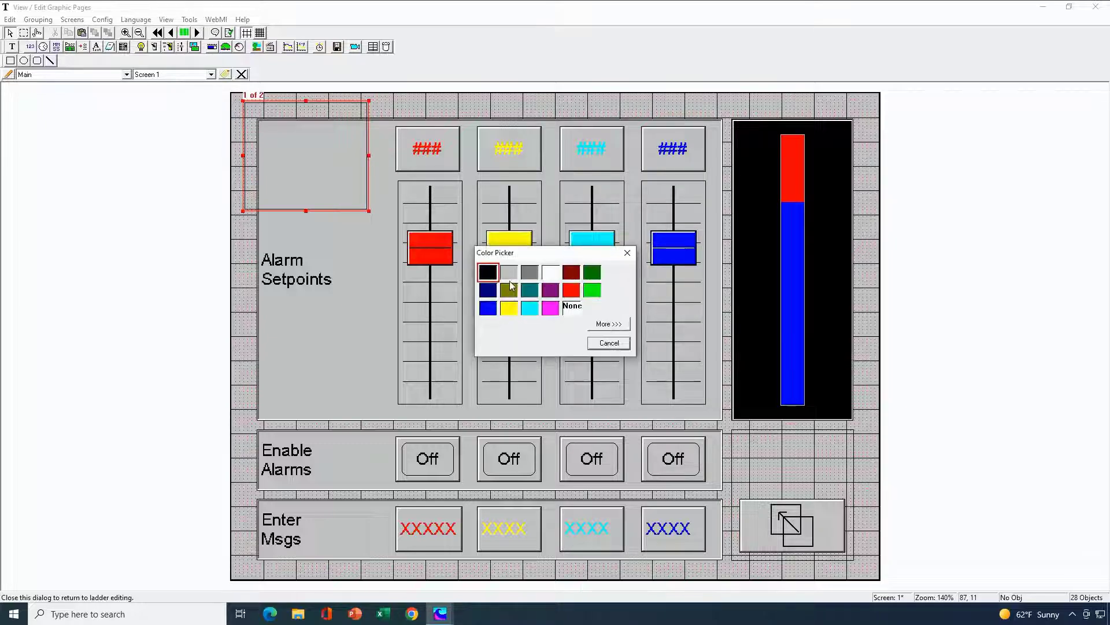
click(571, 289)
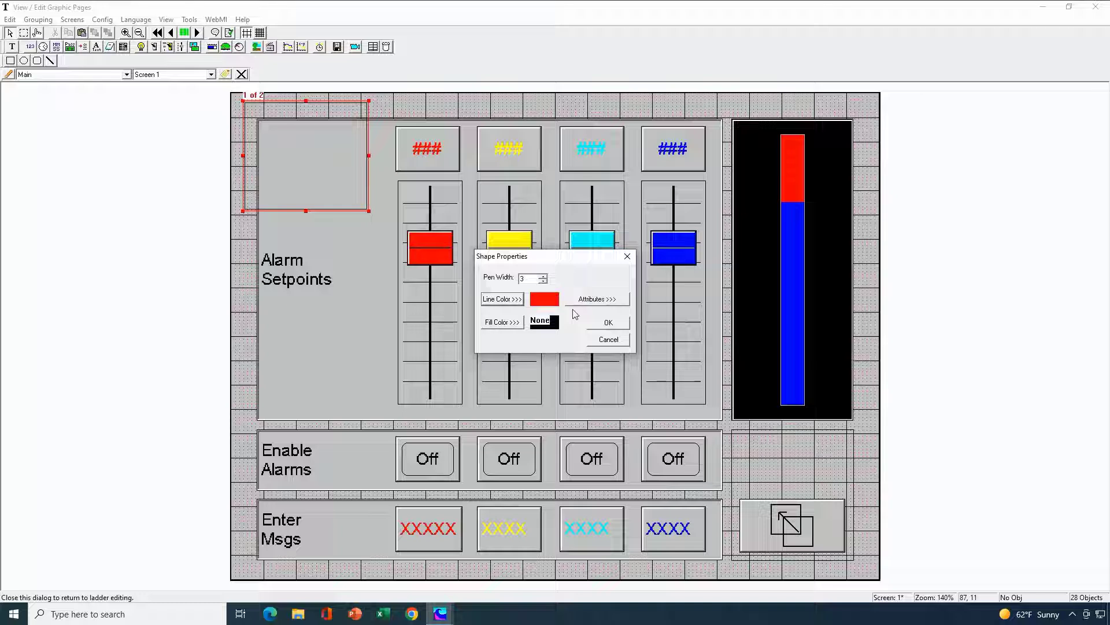
click(607, 323)
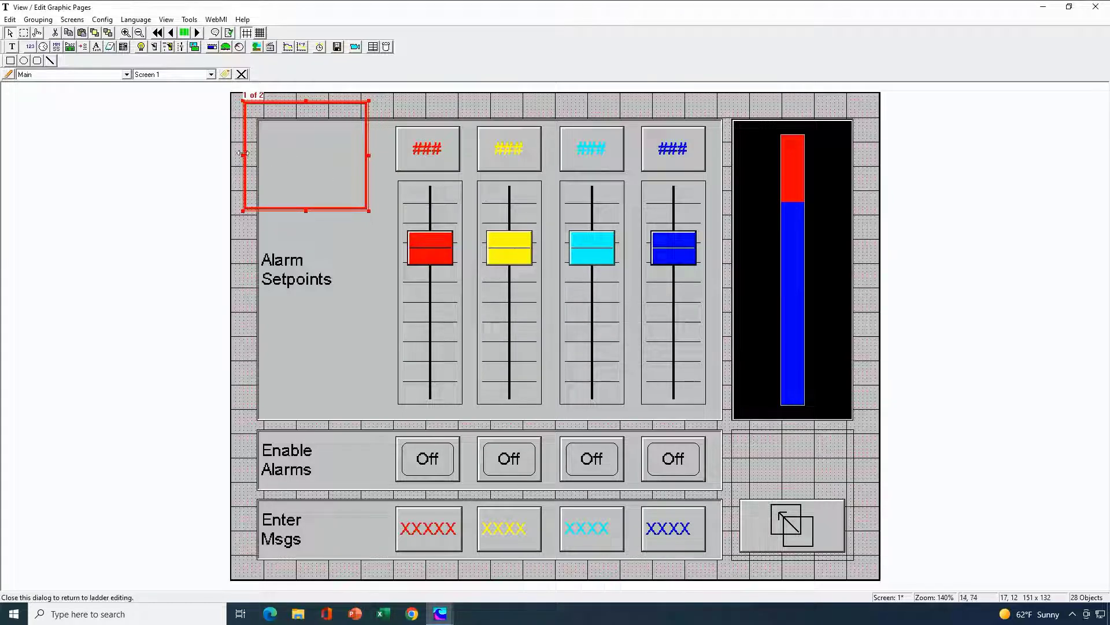
Stretch the red rectangle to 800 x 480 with its origin at 0, 0
drag(243, 152, 230, 153)
drag(306, 102, 305, 91)
drag(369, 150, 902, 243)
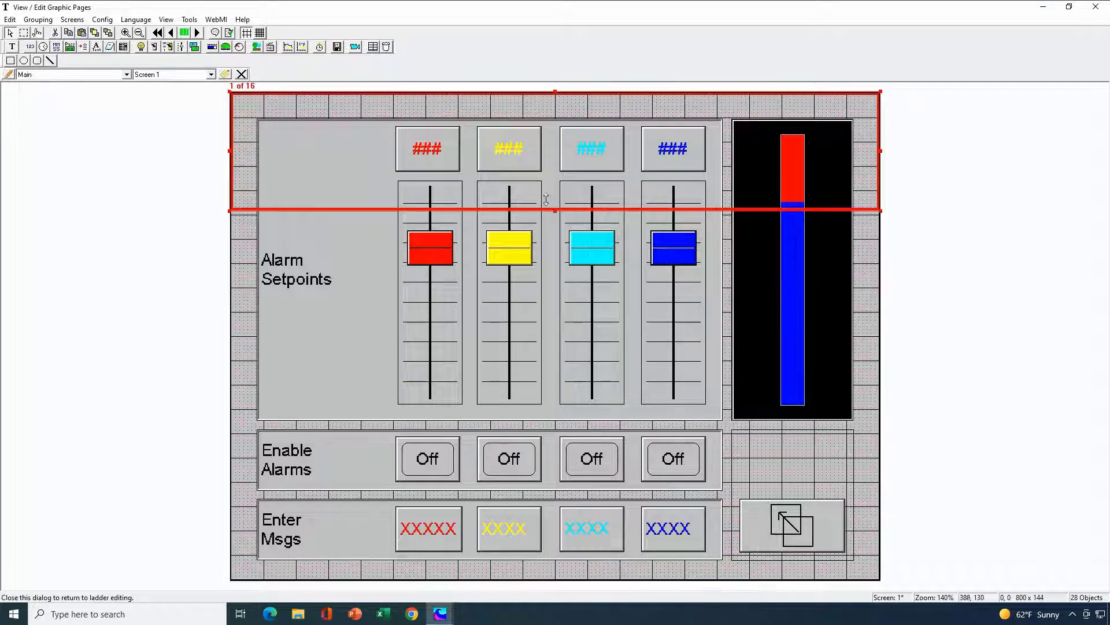
drag(557, 208, 579, 483)
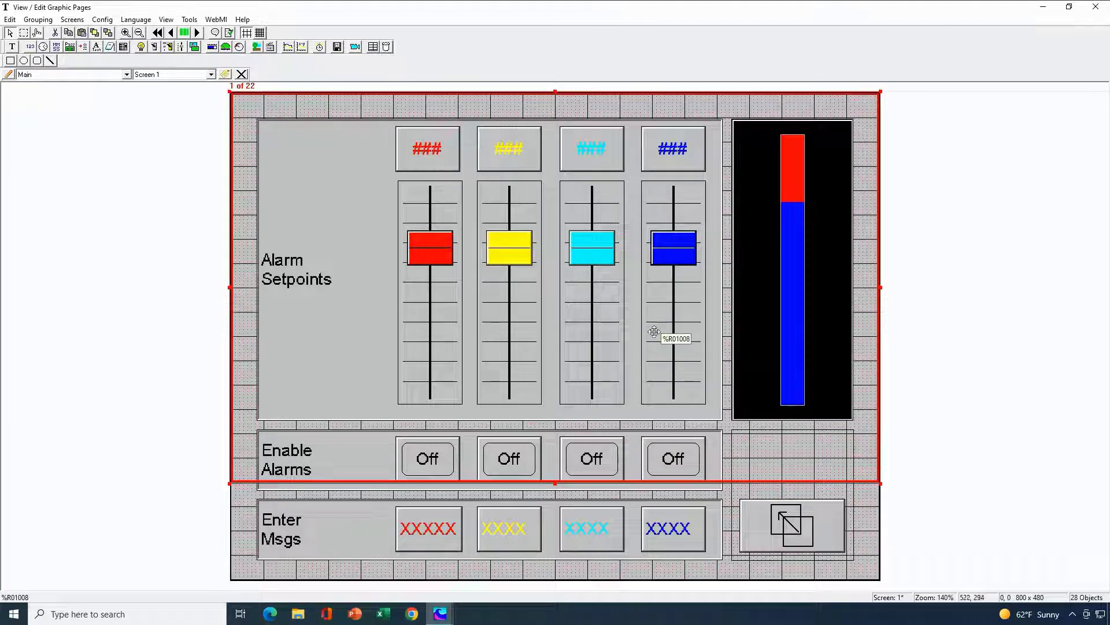
Shrink the grouped objects vertically so their lower edge fits inside the red 800 x 480 outline
click(774, 532)
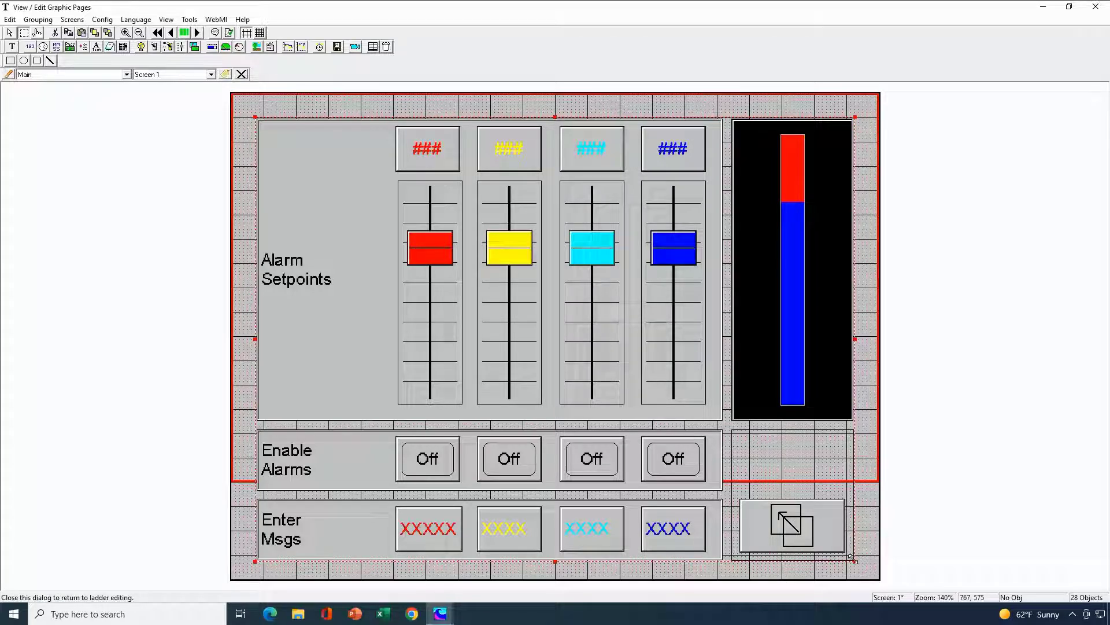
drag(853, 559, 852, 471)
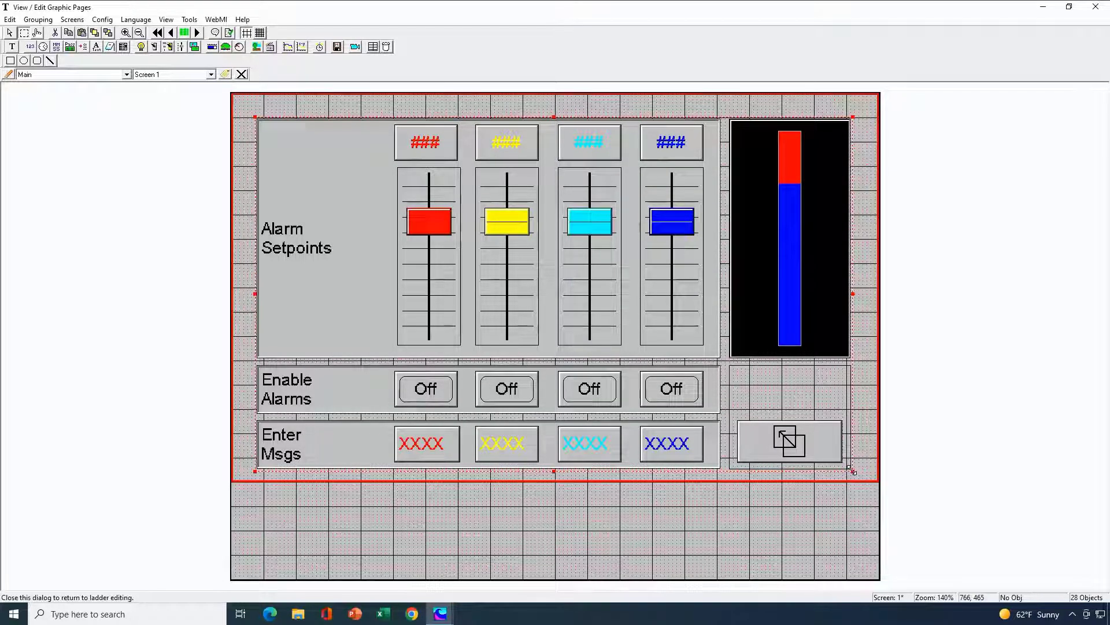
click(836, 535)
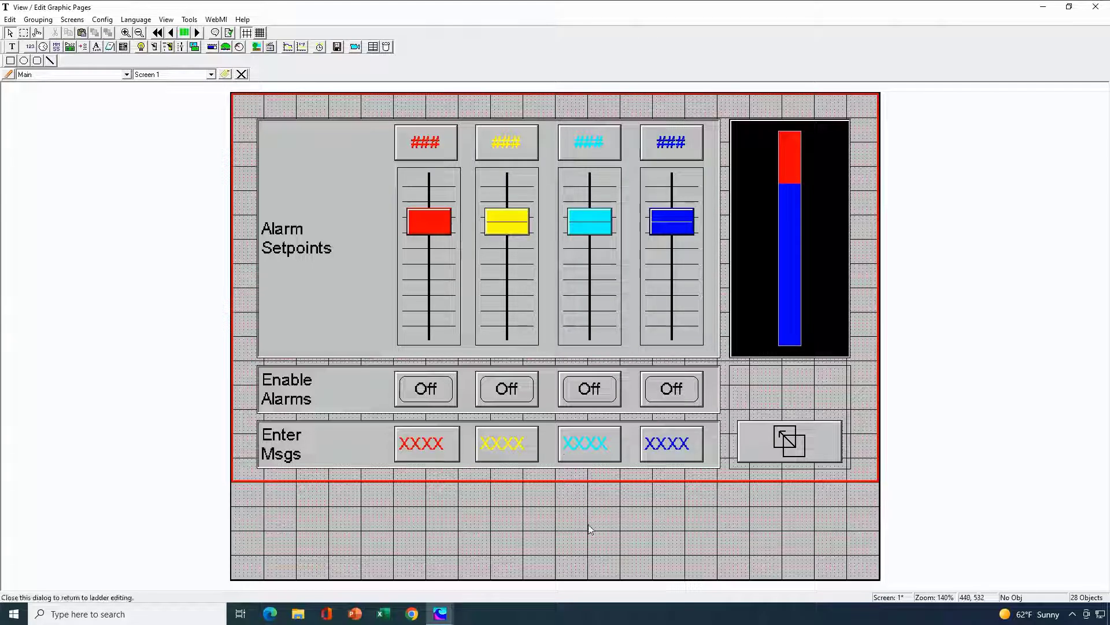
Copy the red outline rectangle and go to Screen 2
click(601, 484)
right_click(599, 481)
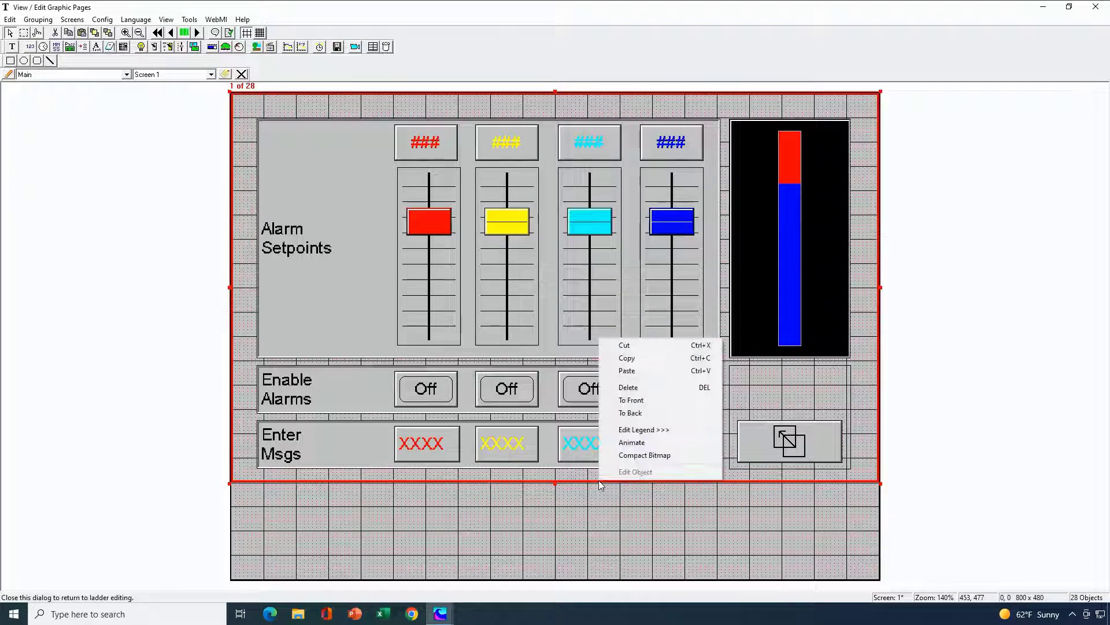
click(626, 358)
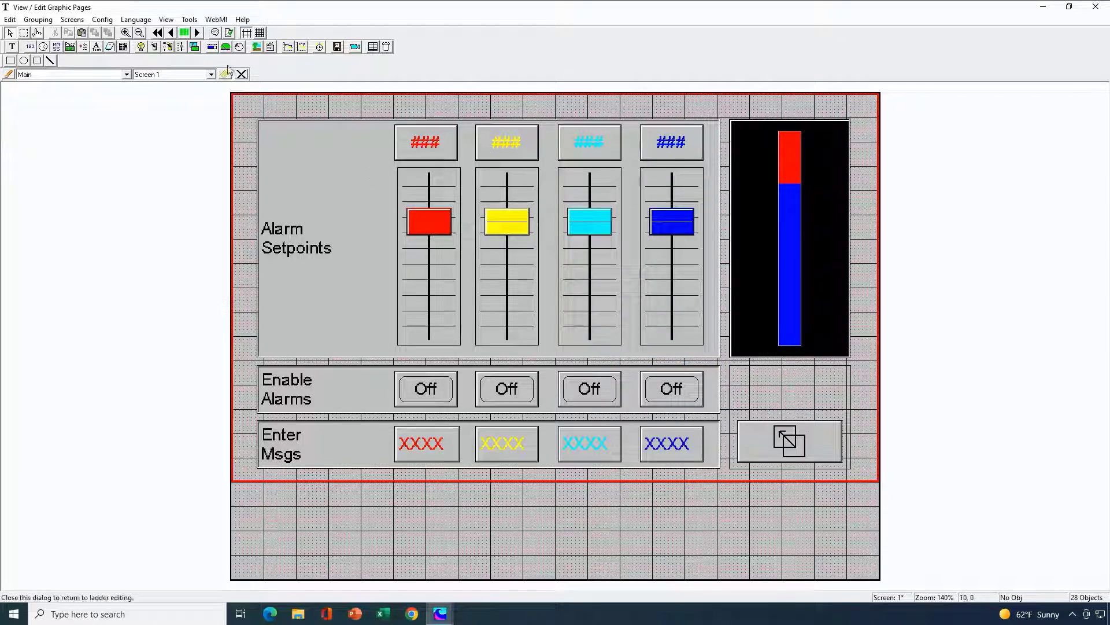
click(199, 33)
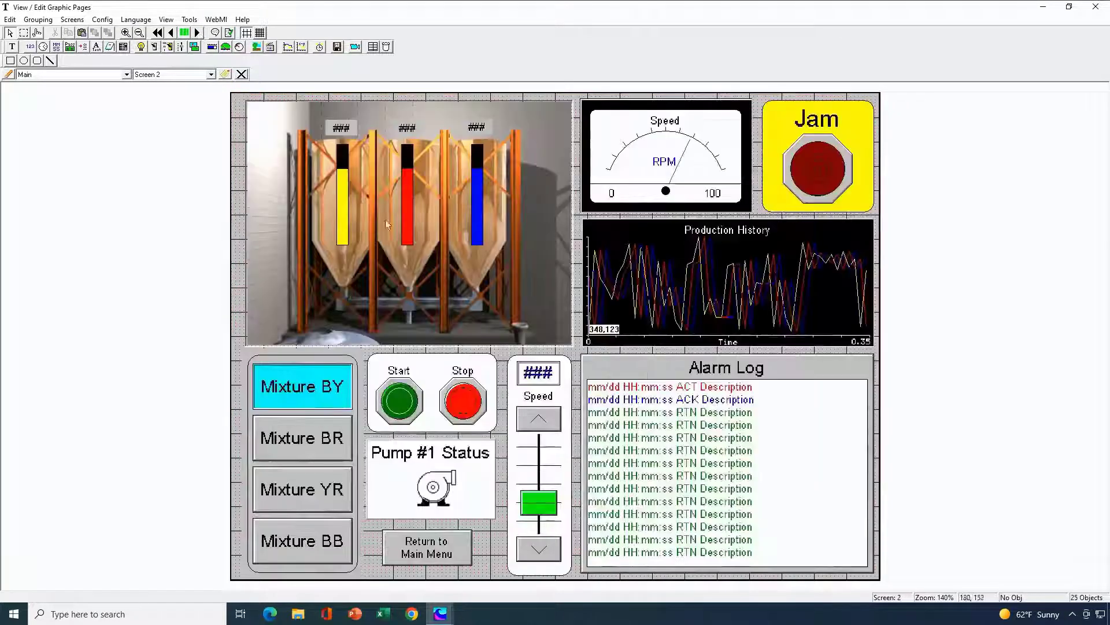
Examine the text frame around the hopper picture and cycle the selection through the individual objects on Screen 2
double_click(458, 293)
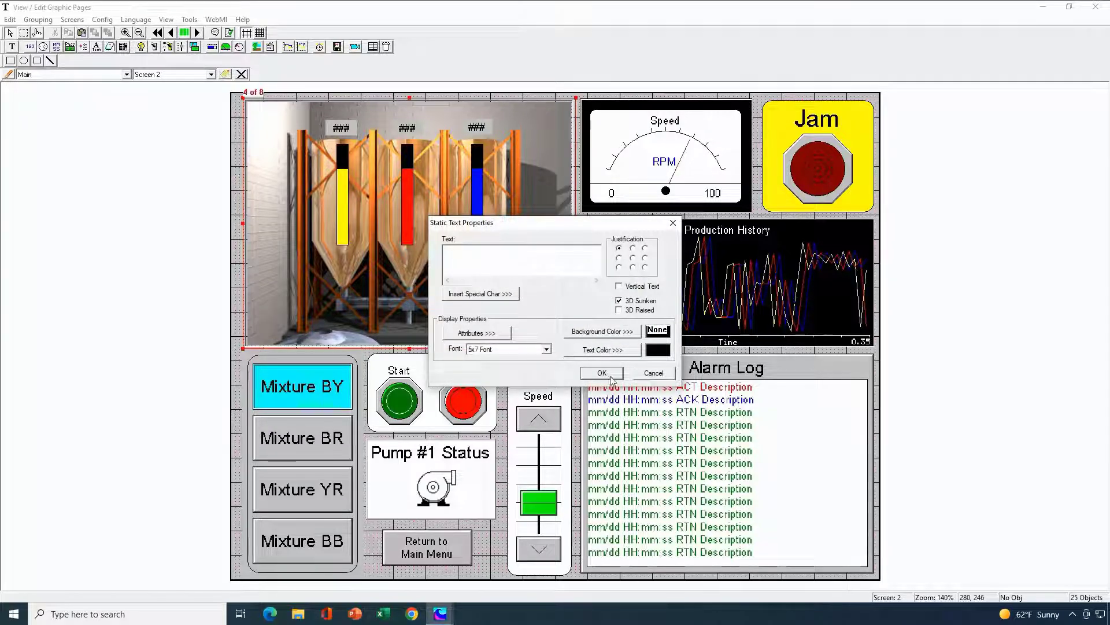
click(650, 375)
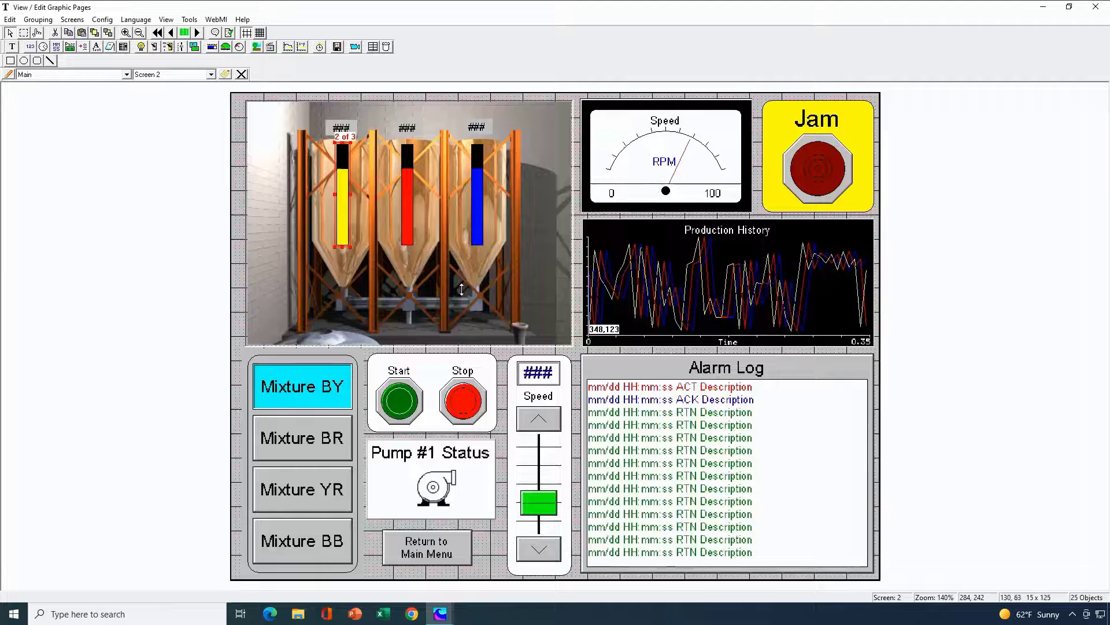
click(461, 290)
key(ctrl+b)
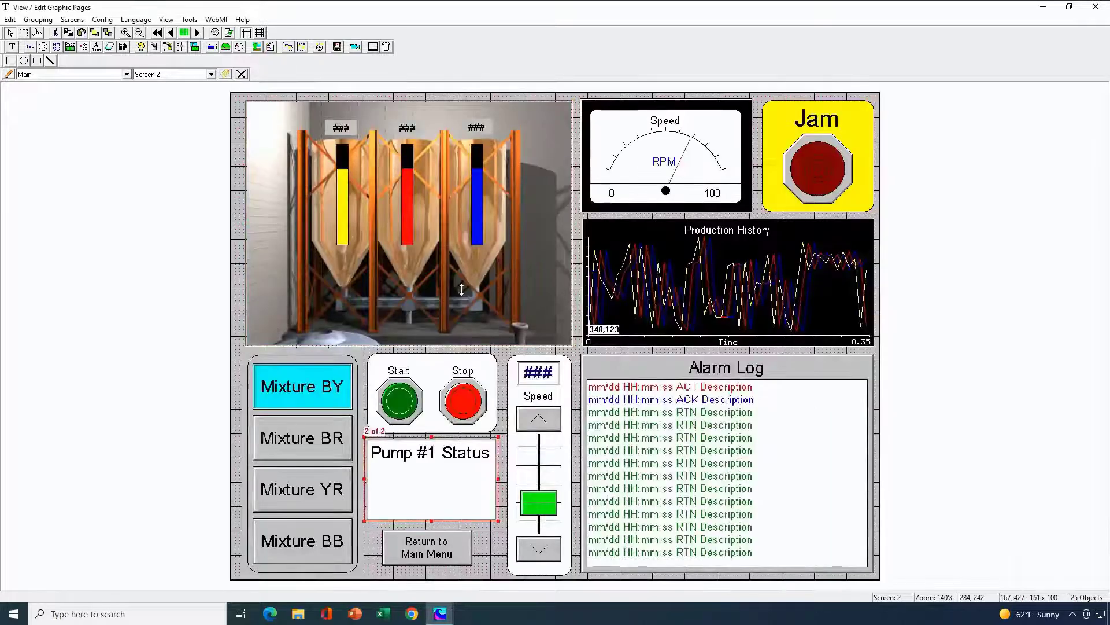
key(Tab)
key(Tab)
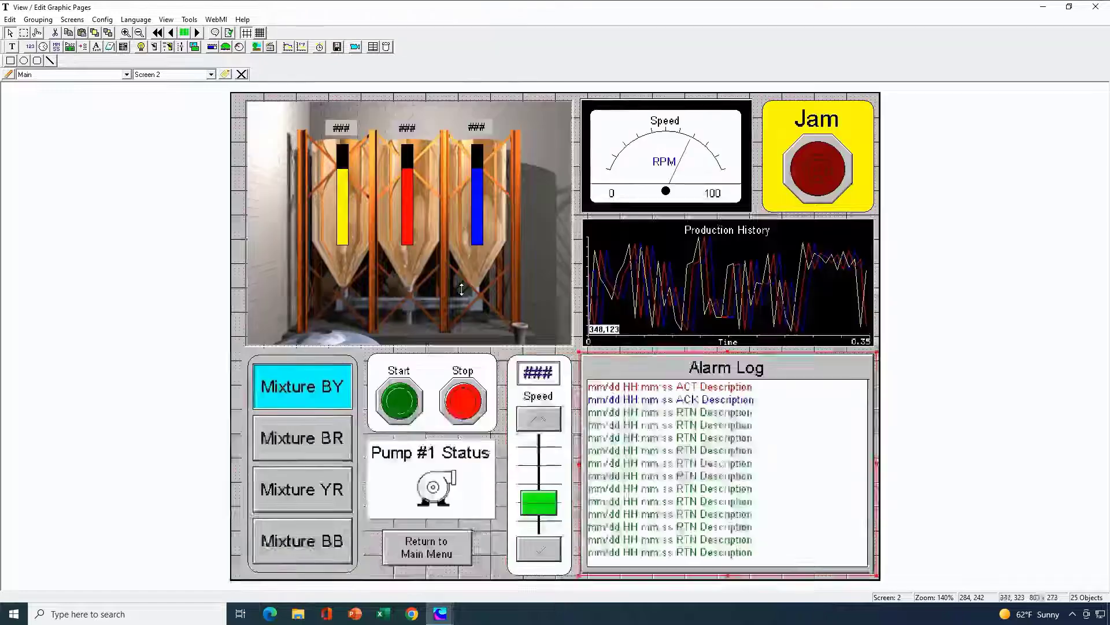
key(Tab)
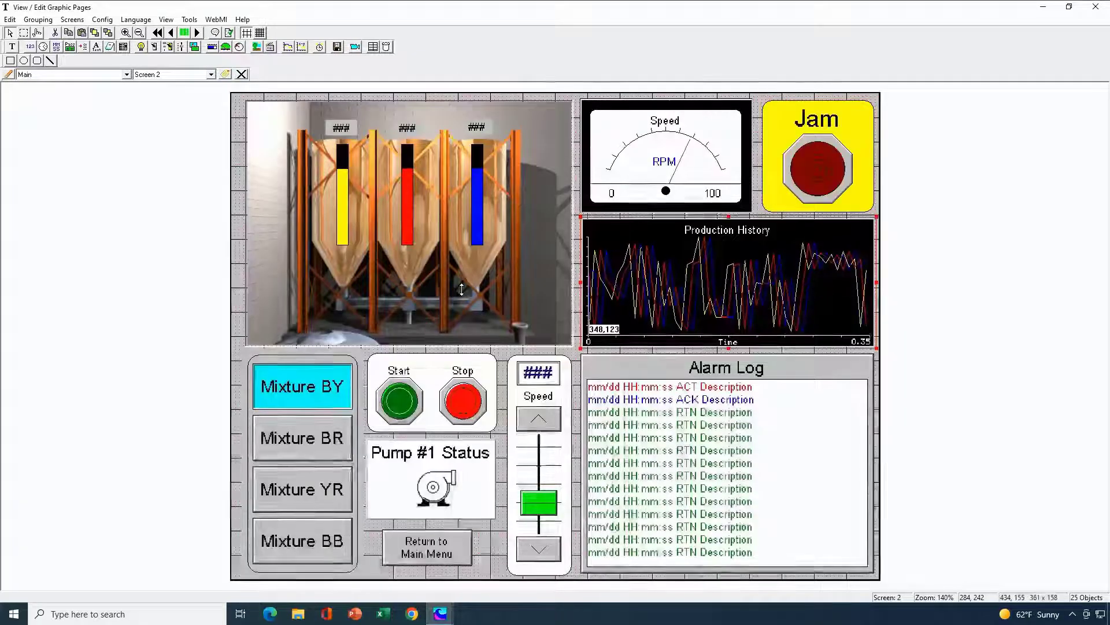
key(Tab)
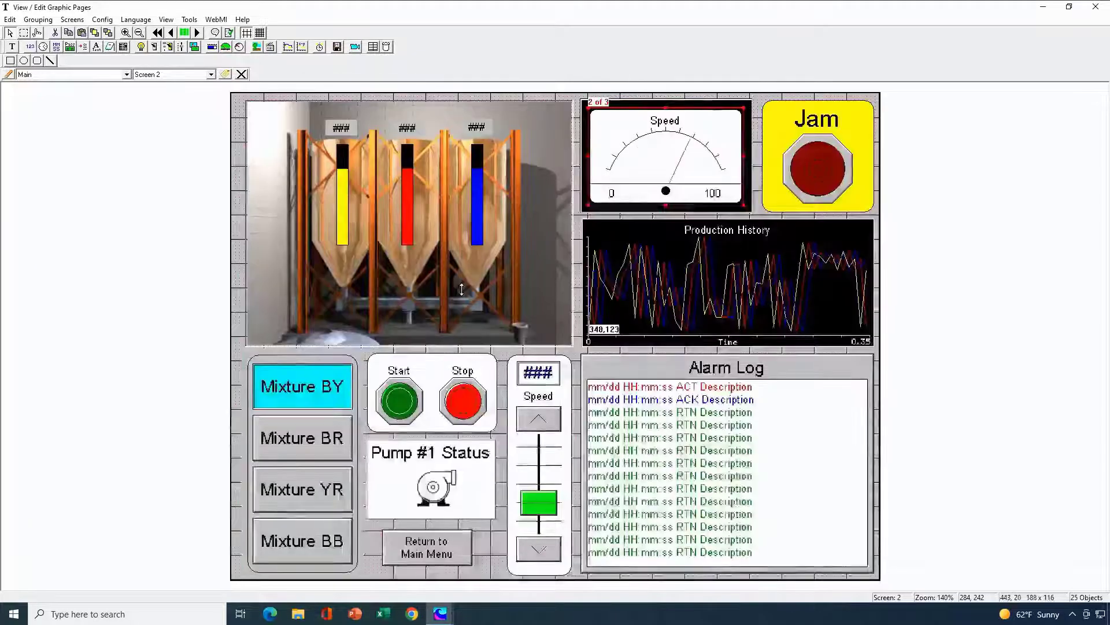
key(Tab)
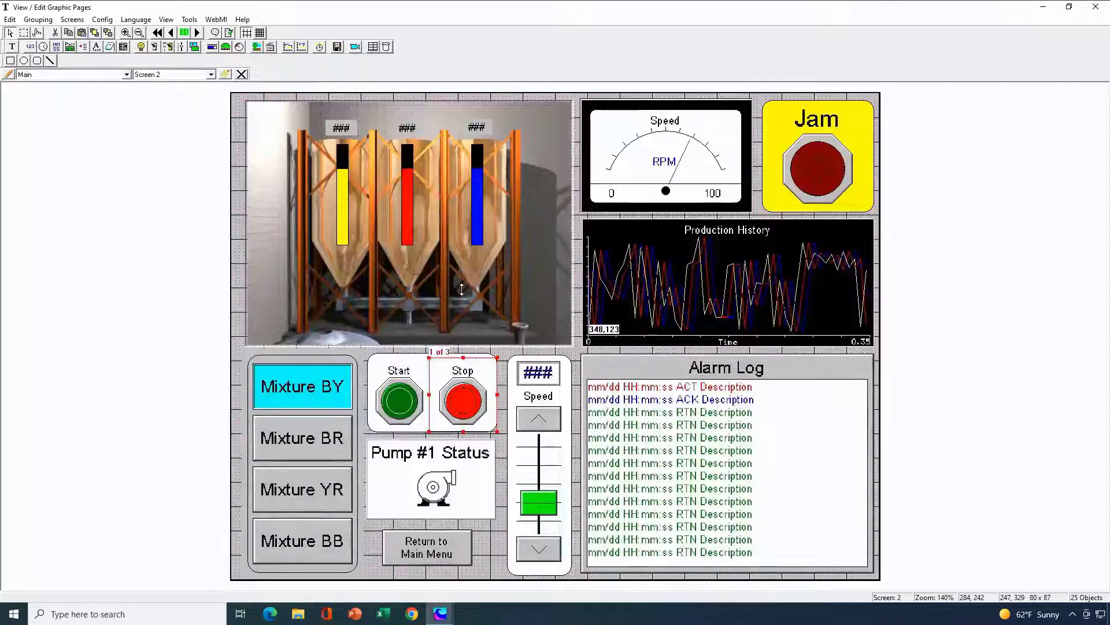
key(Tab)
key(Tab)
key(Tab)
key(Tab)
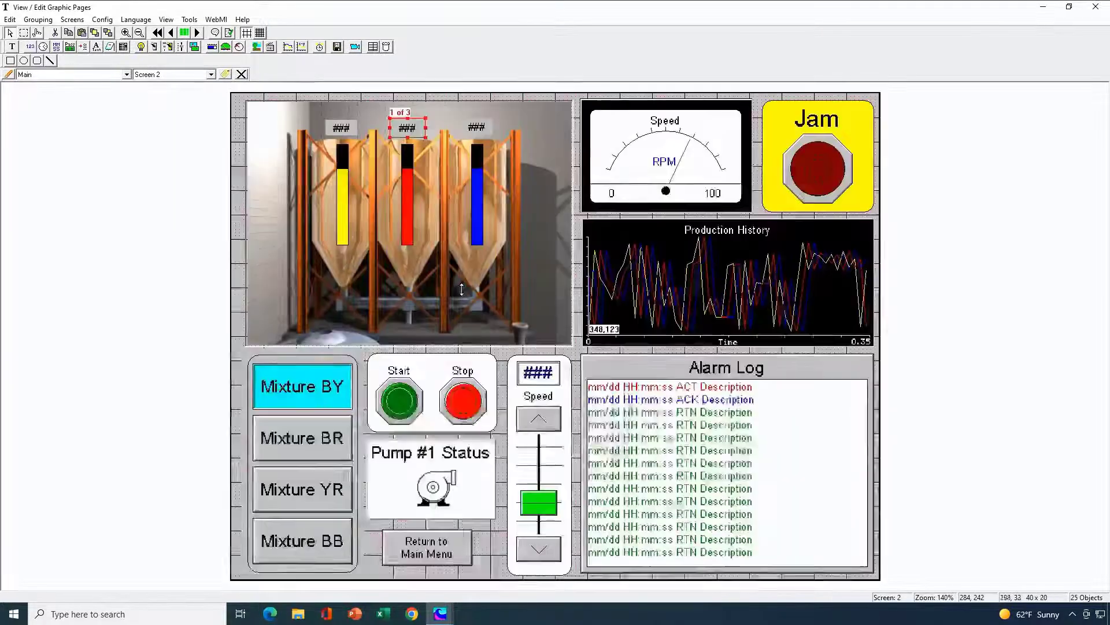
Send the text frame around the hopper picture on Screen 2 to the back
key(Tab)
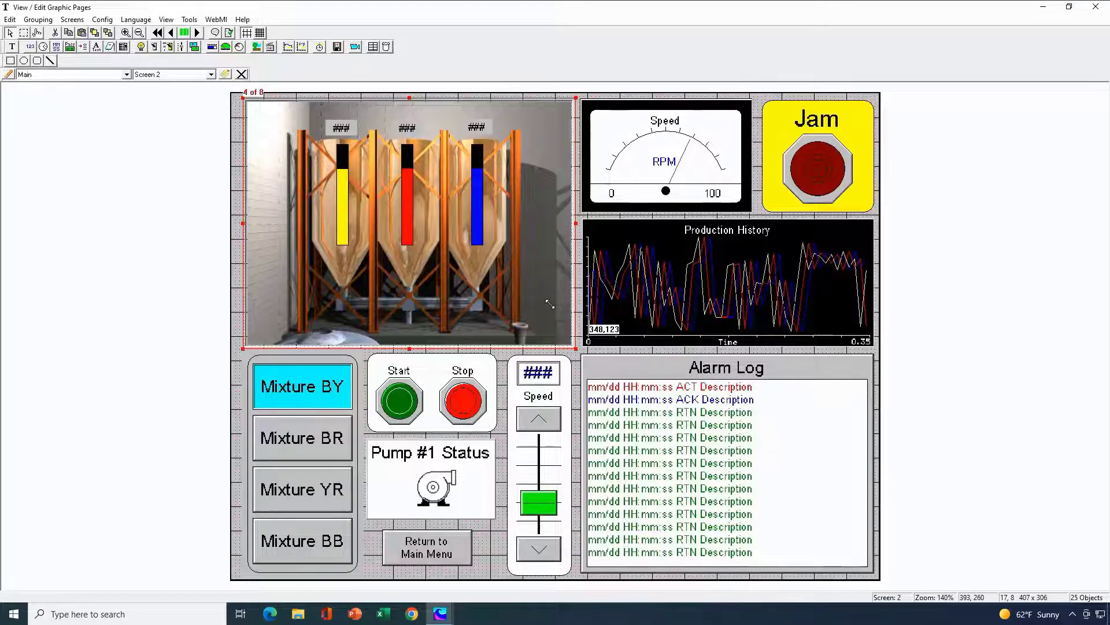
right_click(545, 251)
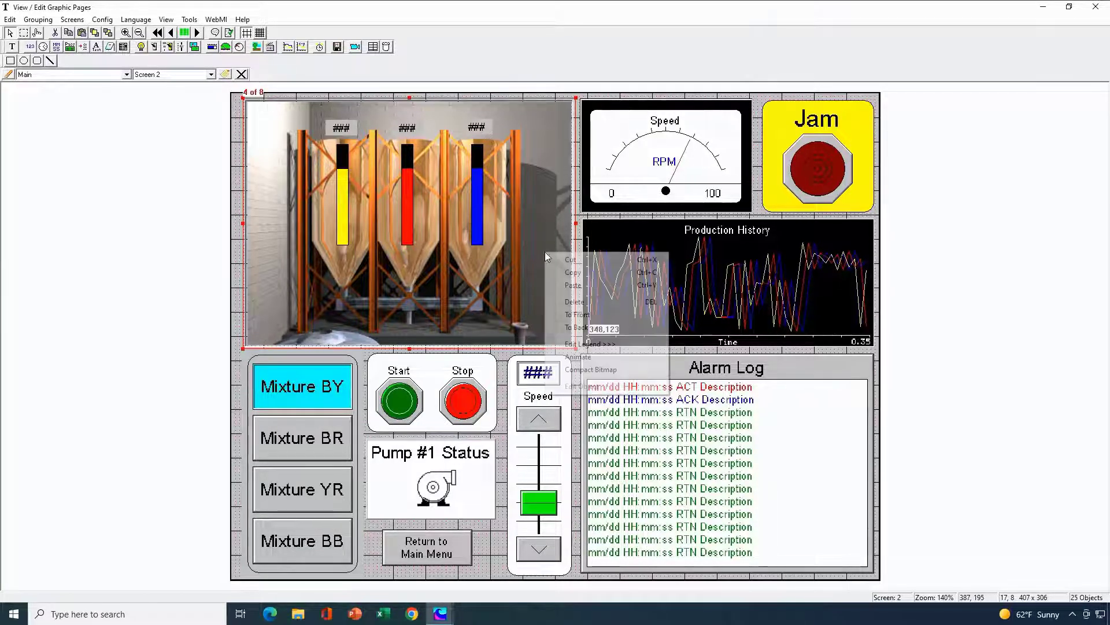
click(572, 328)
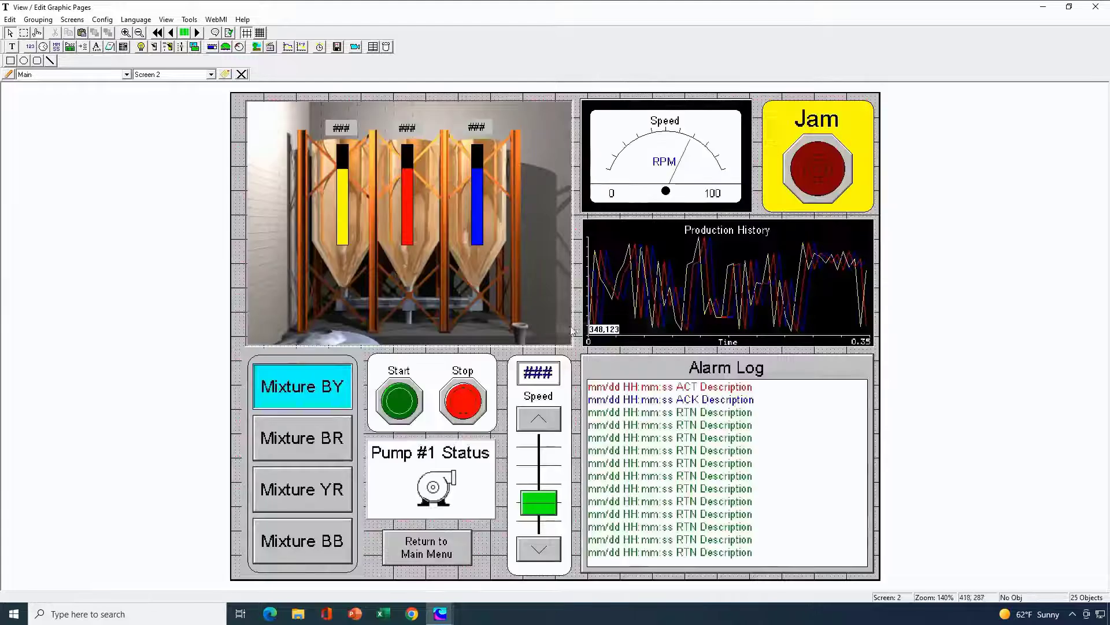
Enable Scale to fit for the hopper picture bitmap and send the picture to the back
click(539, 285)
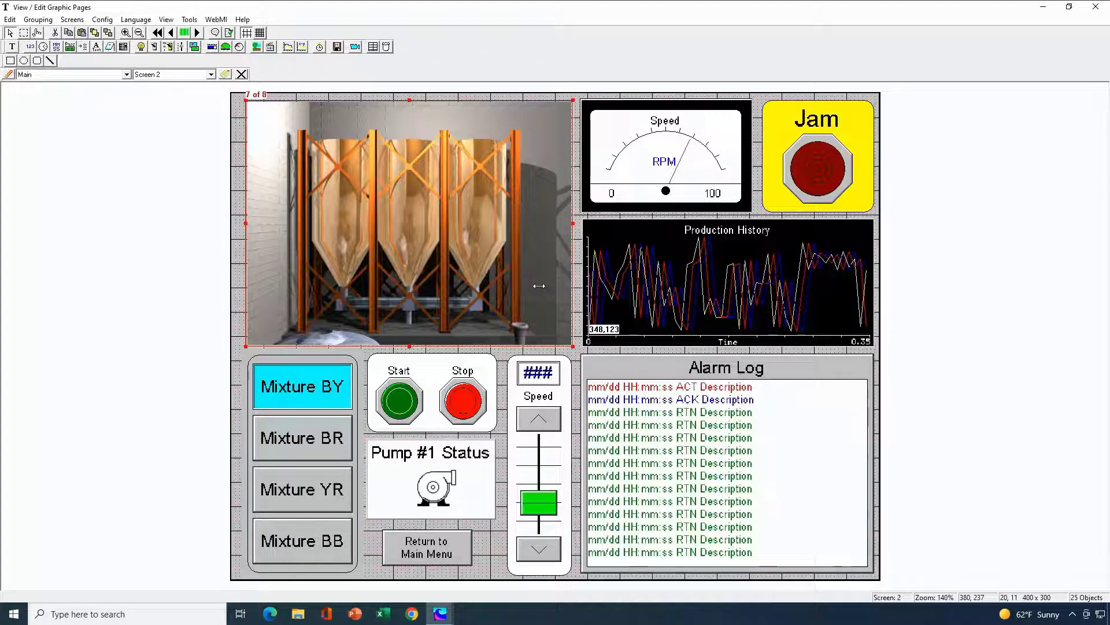
double_click(539, 286)
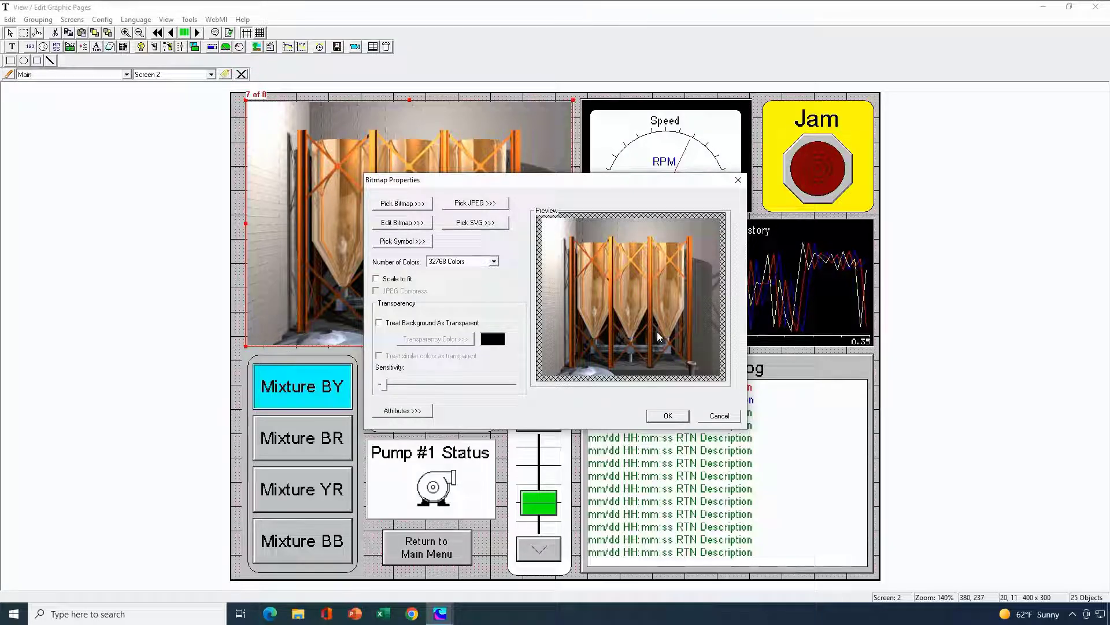
click(377, 278)
click(667, 416)
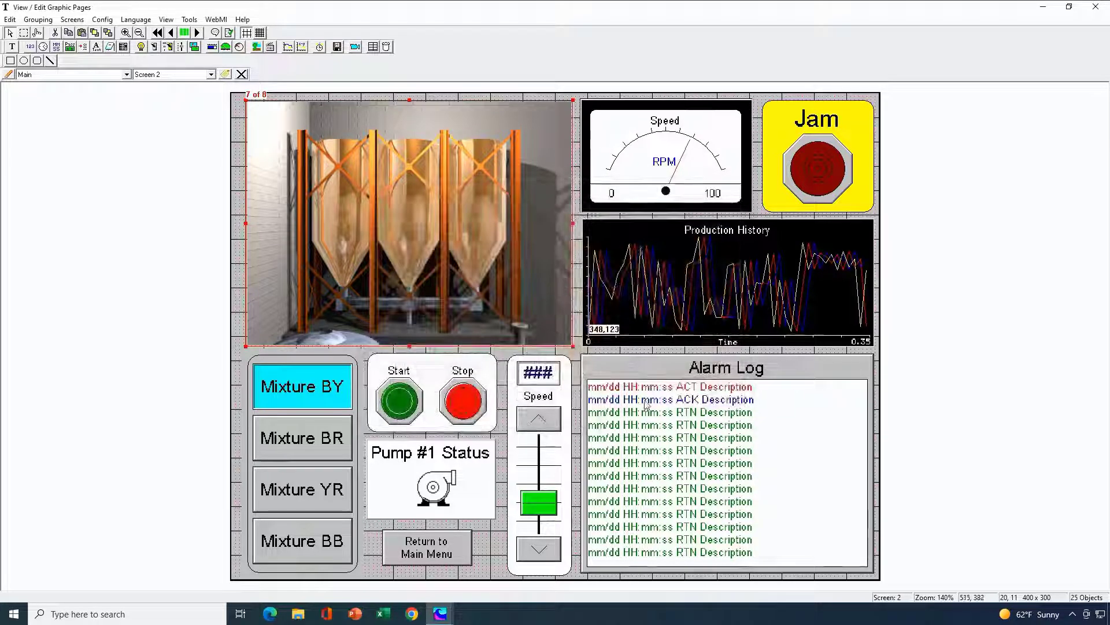
right_click(545, 316)
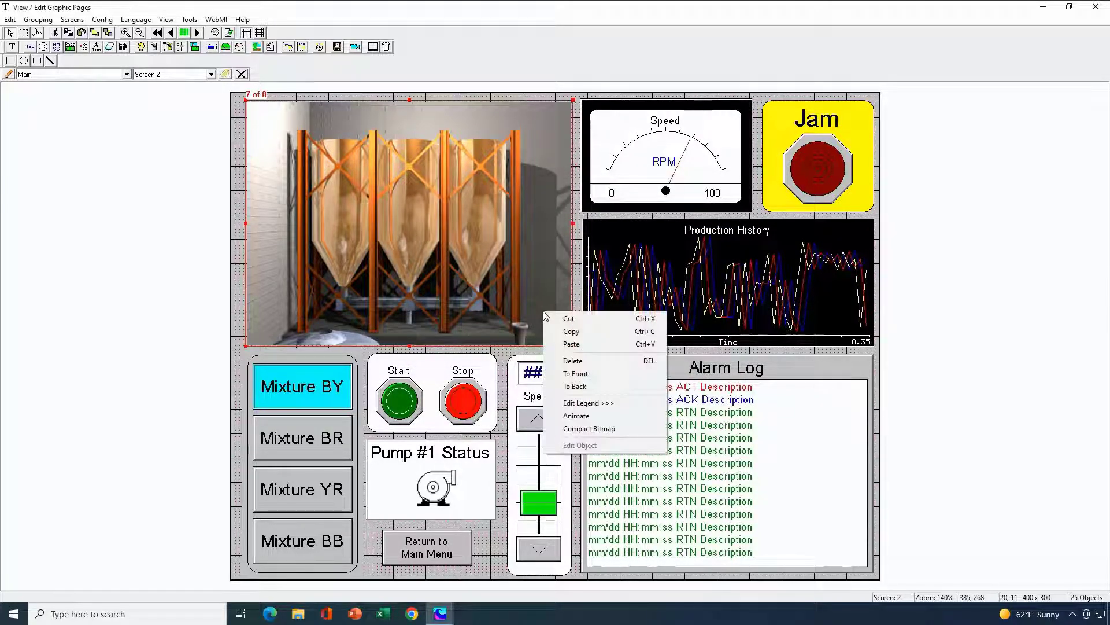
click(574, 386)
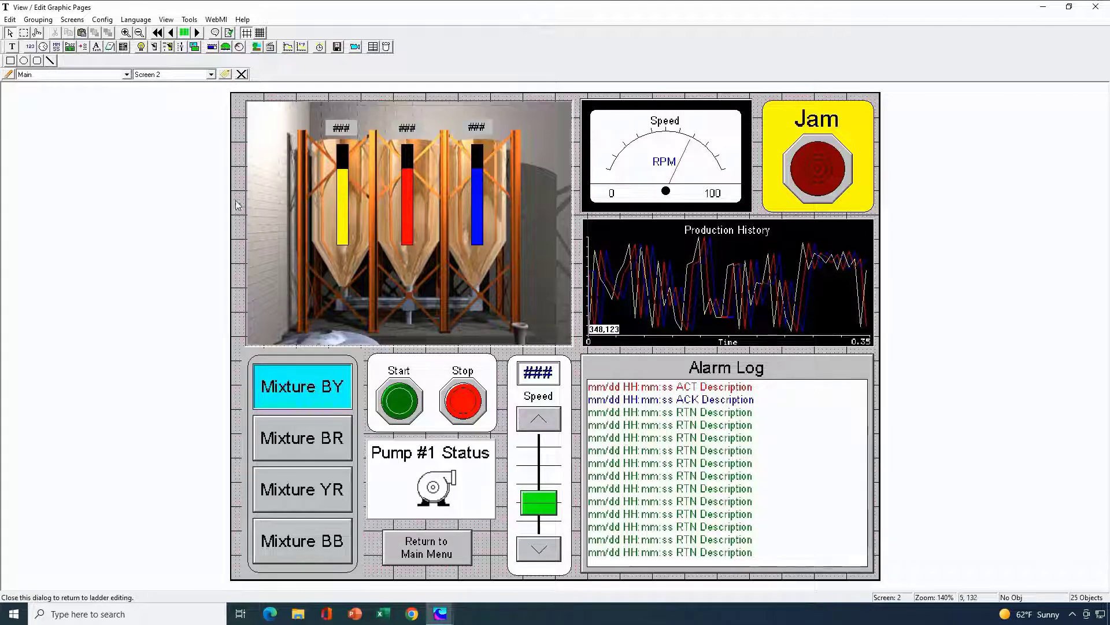
Enable Scale to fit for the pump animation under Pump #1 Status
double_click(436, 488)
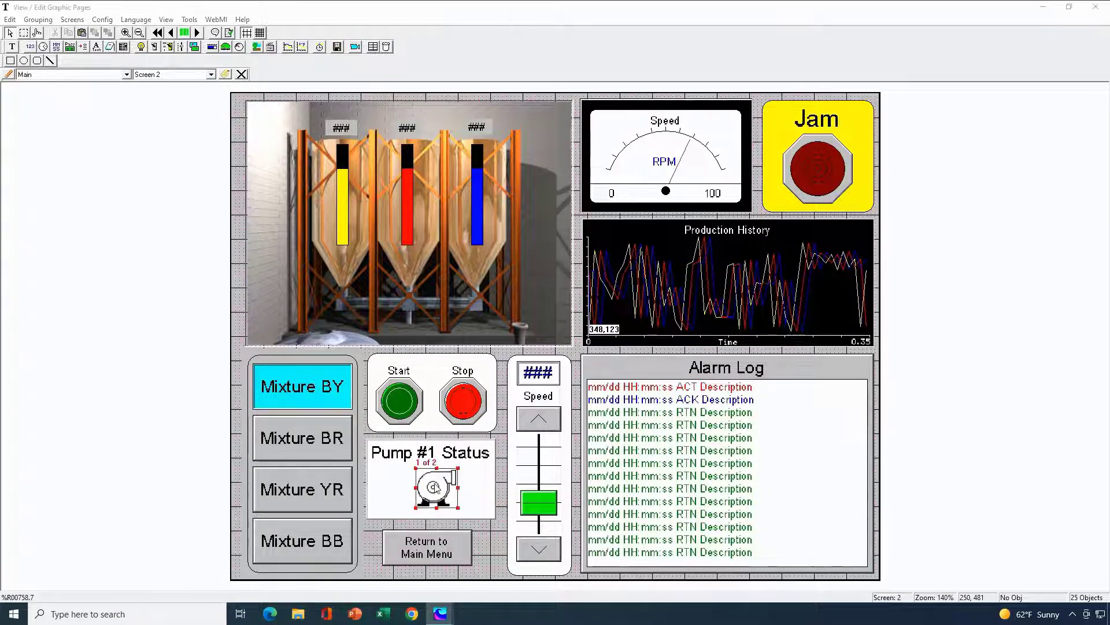
click(452, 377)
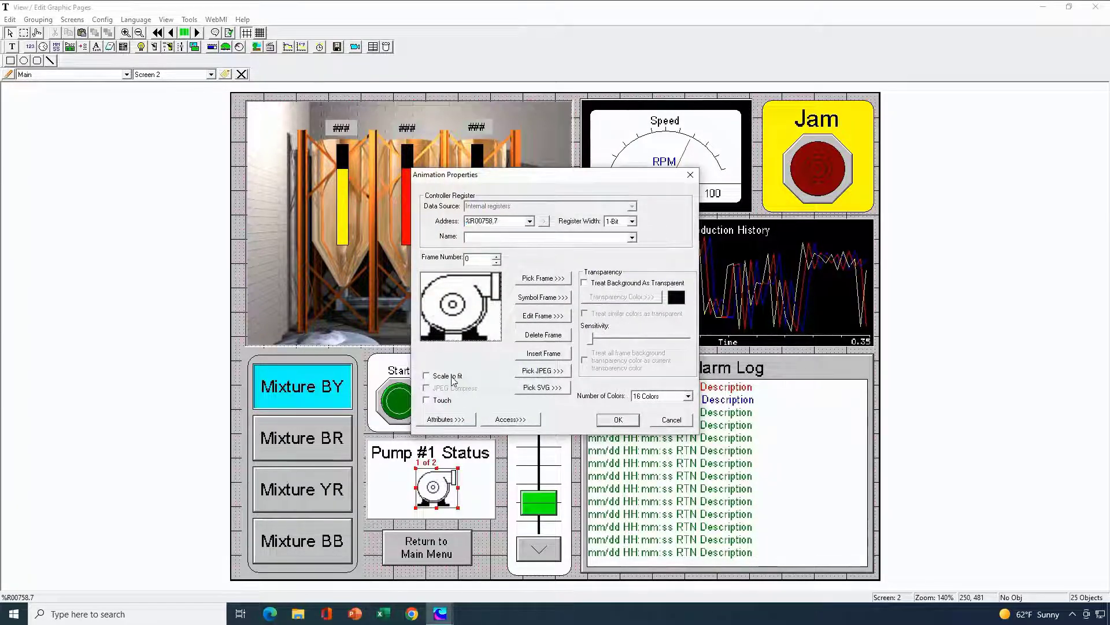
click(612, 426)
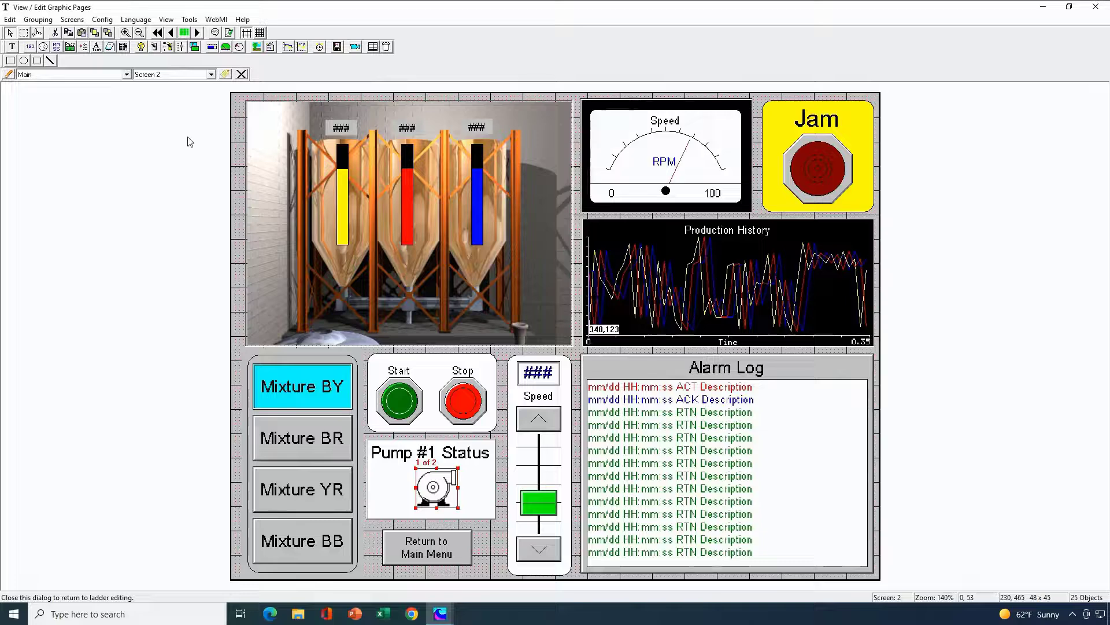
Group all the objects on Screen 2
key(ctrl+a)
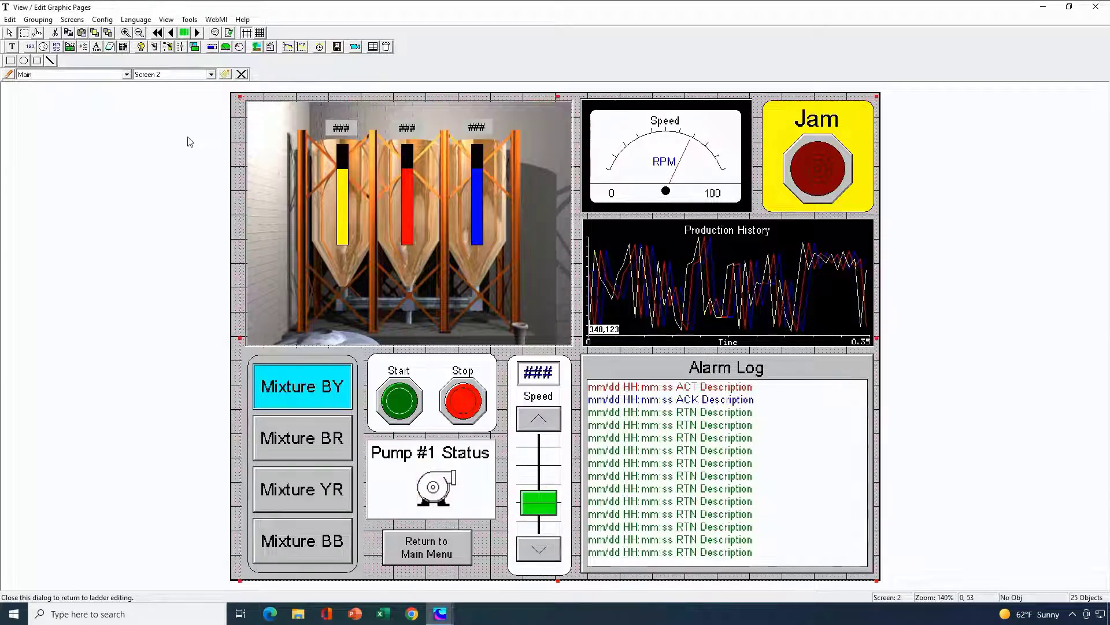
right_click(563, 215)
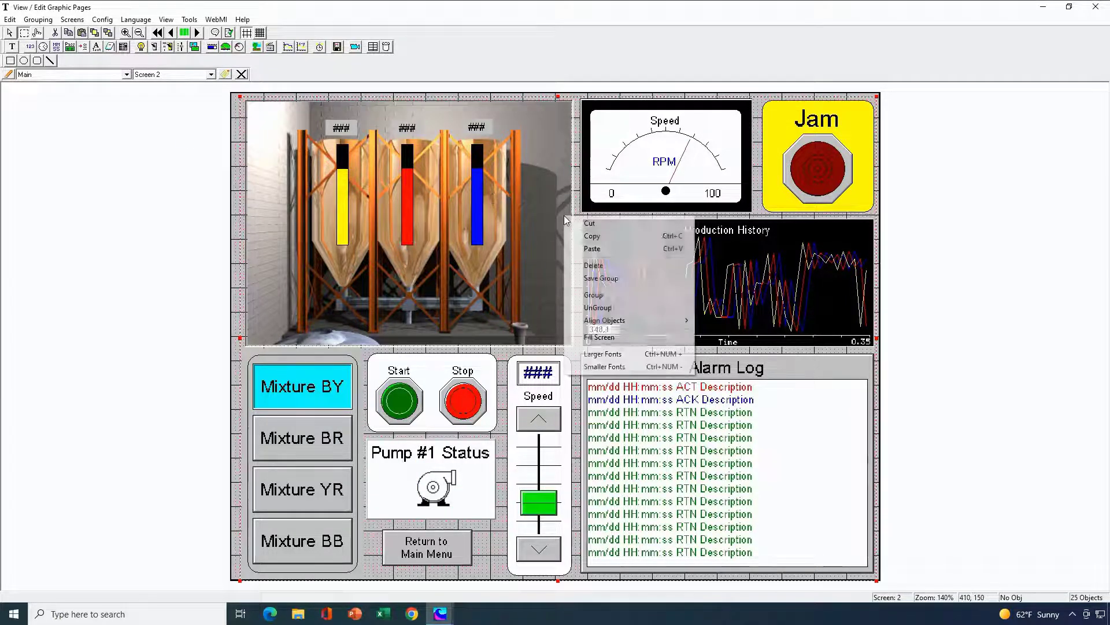
click(608, 295)
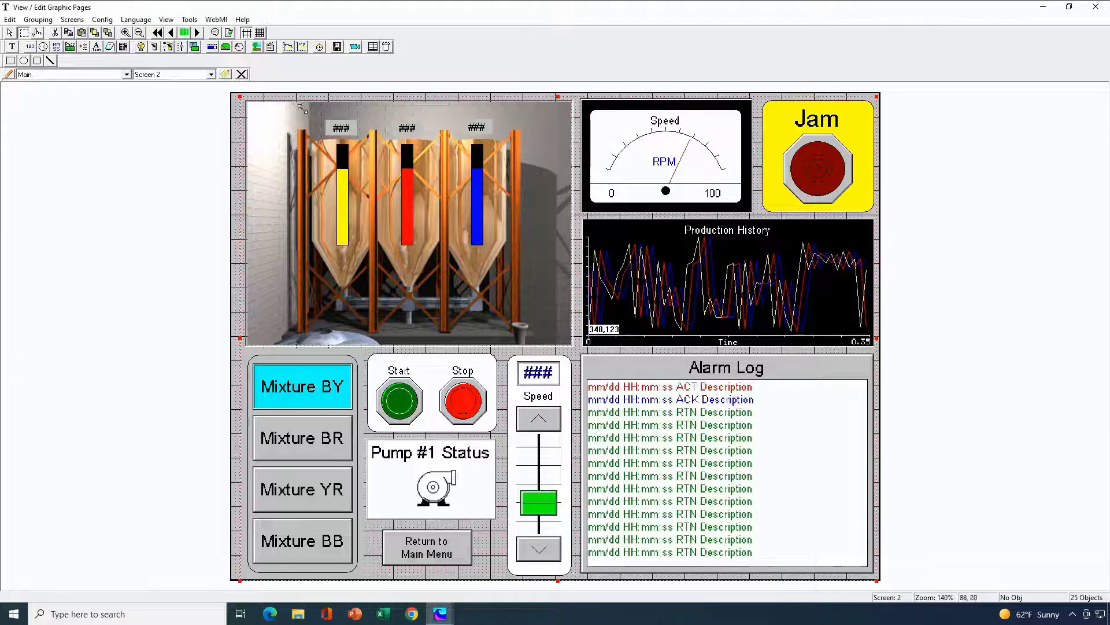
Copy the red 800 x 480 outline rectangle from Screen 1 and paste it onto Screen 2
click(171, 33)
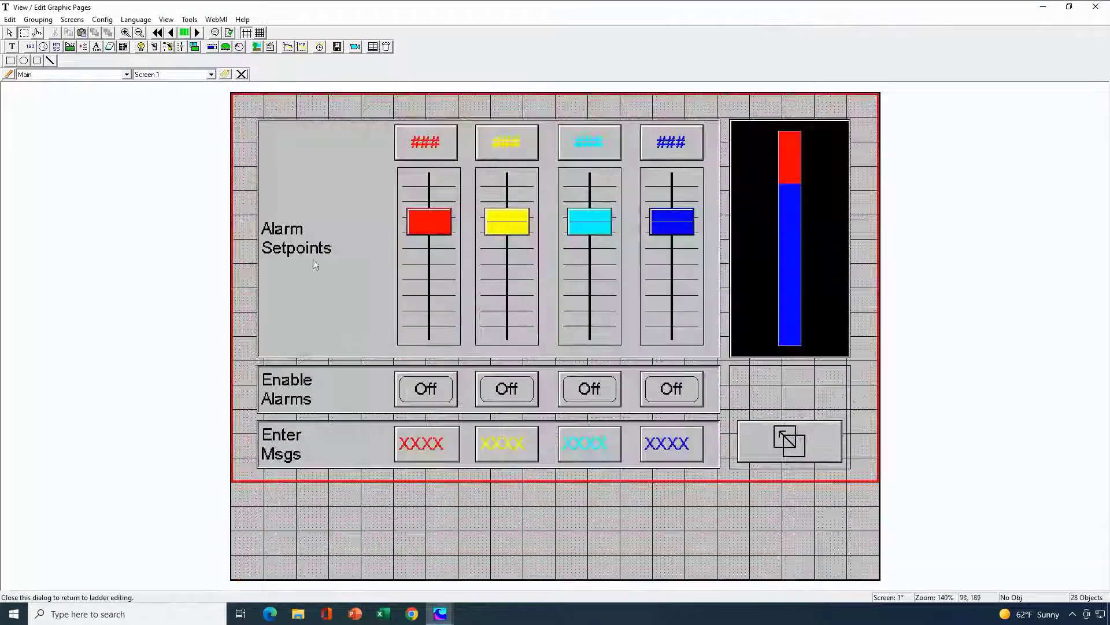
right_click(380, 483)
click(400, 359)
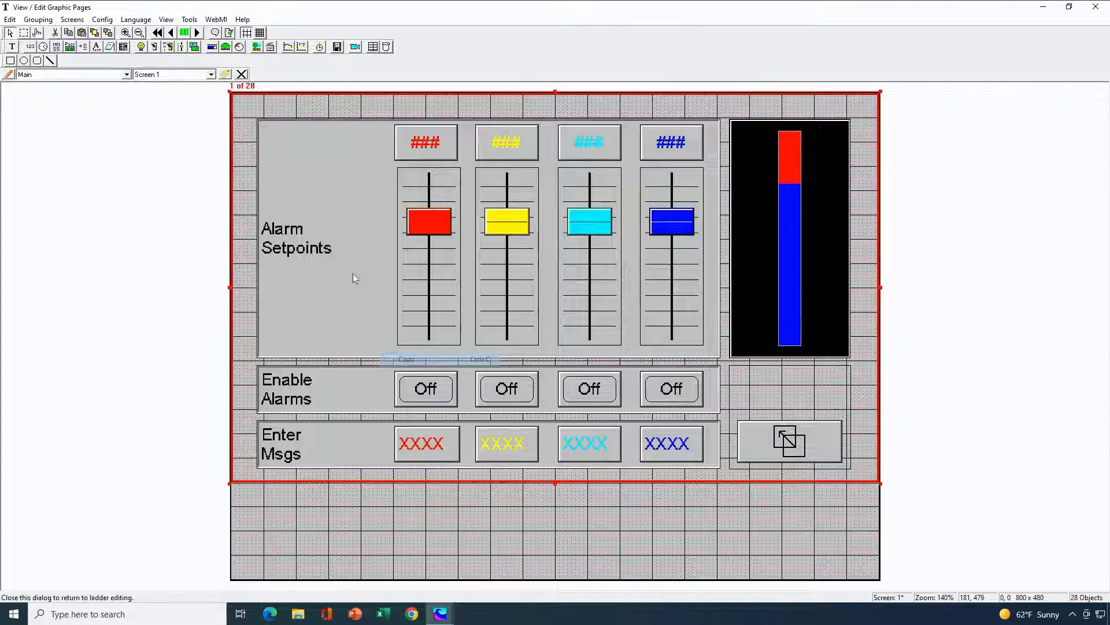
click(199, 33)
key(ctrl+v)
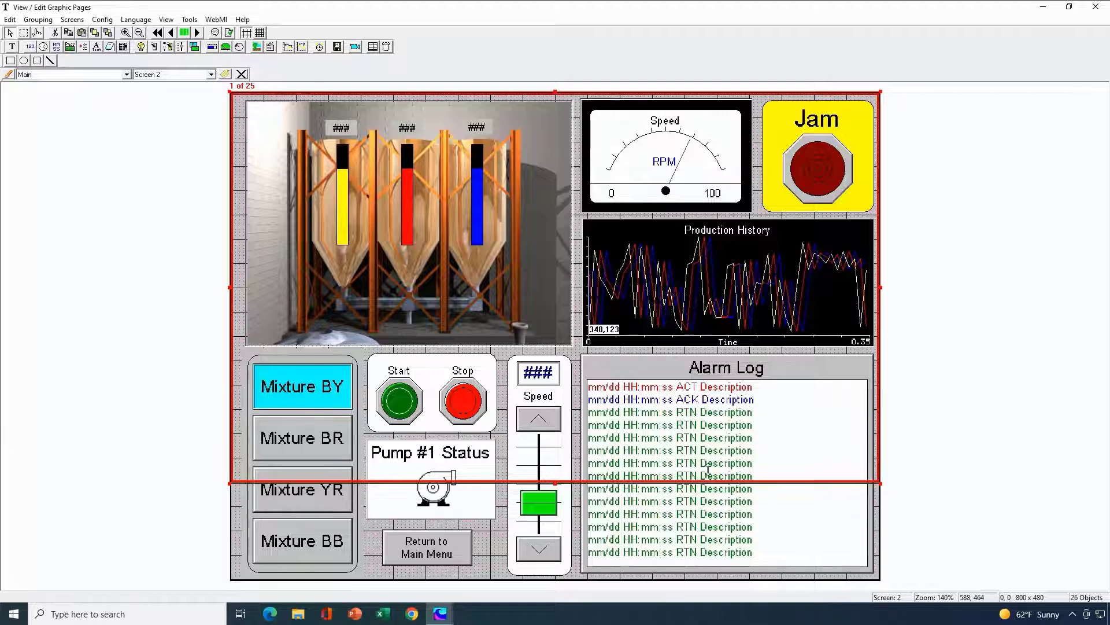
Shrink the grouped Screen 2 objects so their lower edge fits inside the red 800 x 480 outline
click(704, 535)
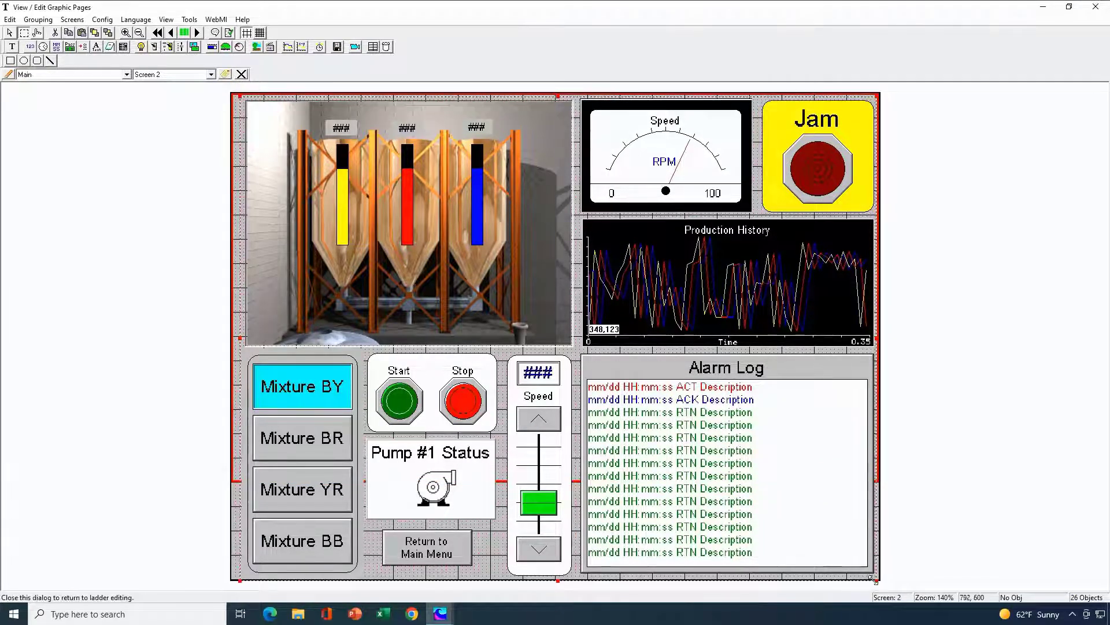
drag(871, 575, 871, 480)
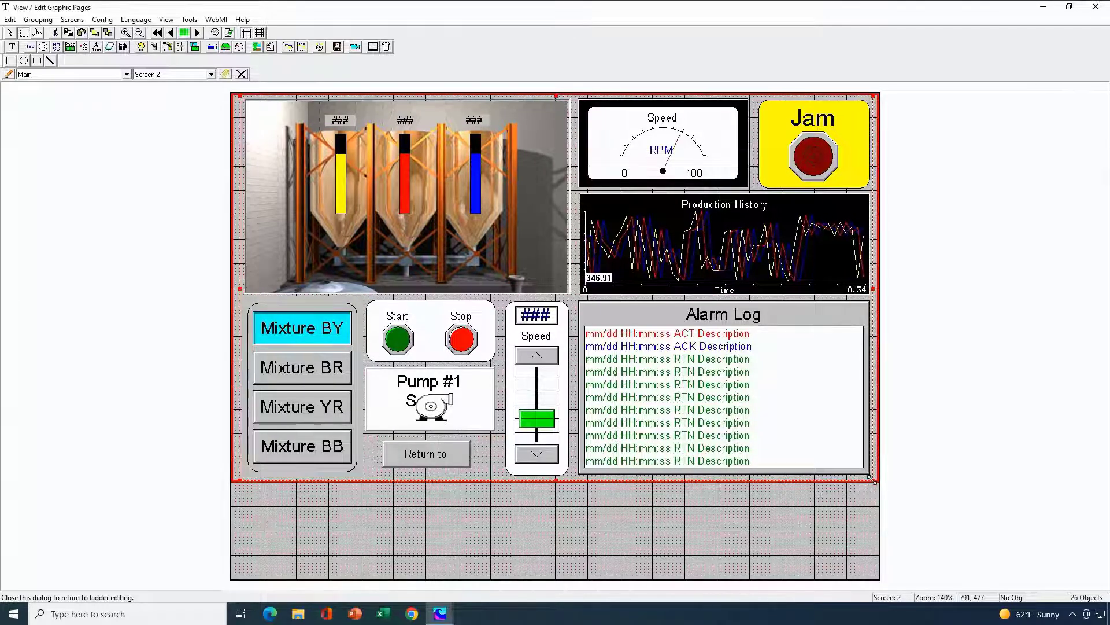
click(798, 564)
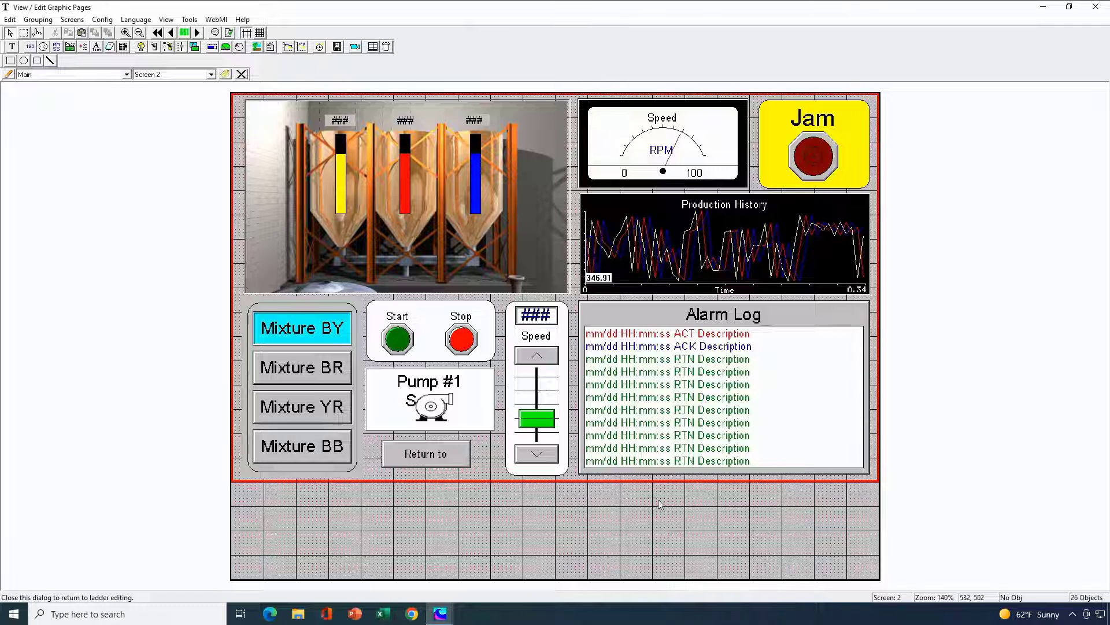
Turn off Scale to fit for the pump animation under Pump #1 Status
double_click(440, 406)
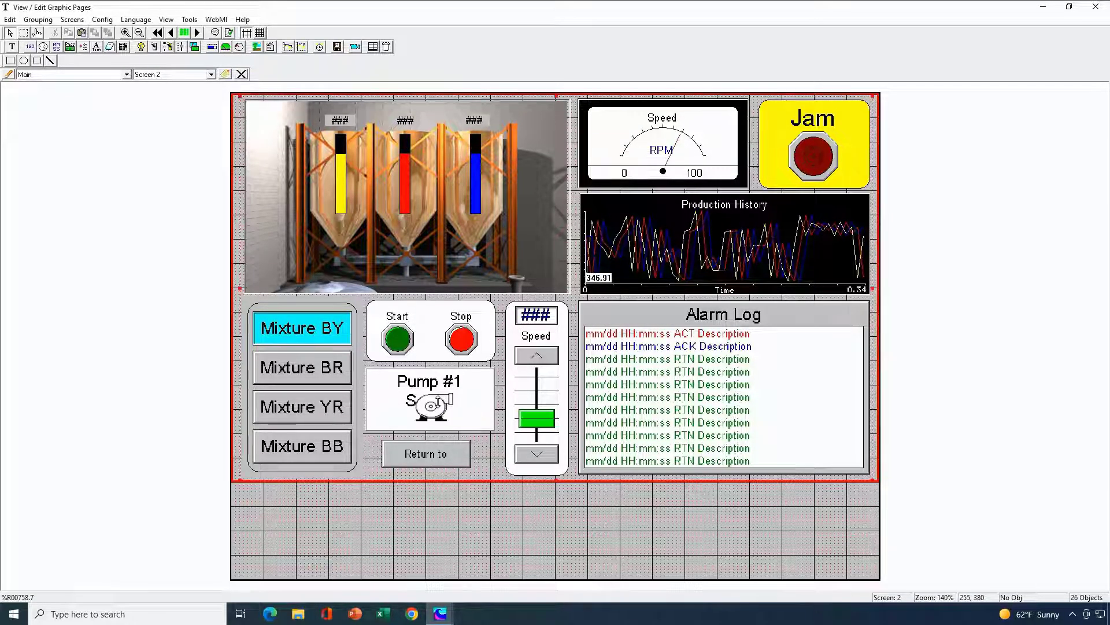
click(427, 376)
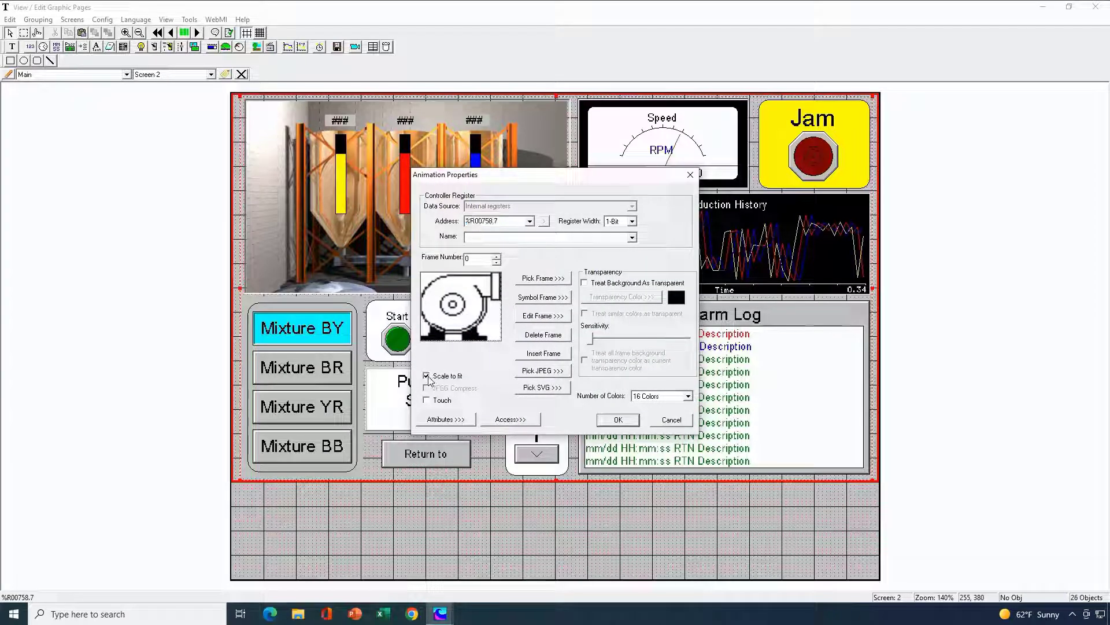
click(615, 420)
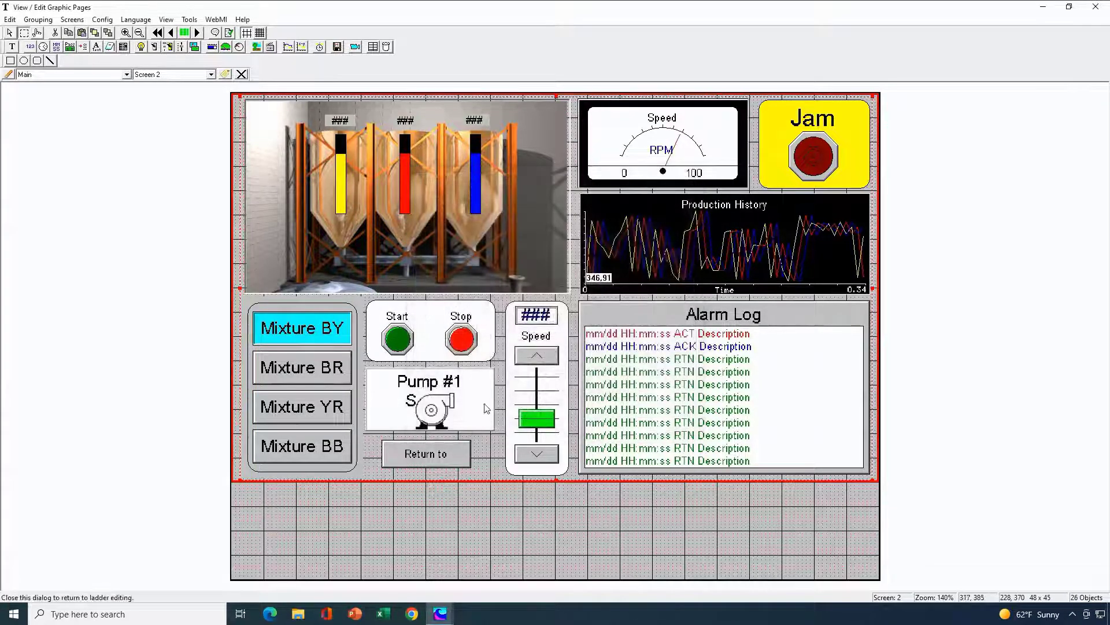
Give the Pump #1 Status text a smaller font so it fits on one line above the pump
double_click(431, 387)
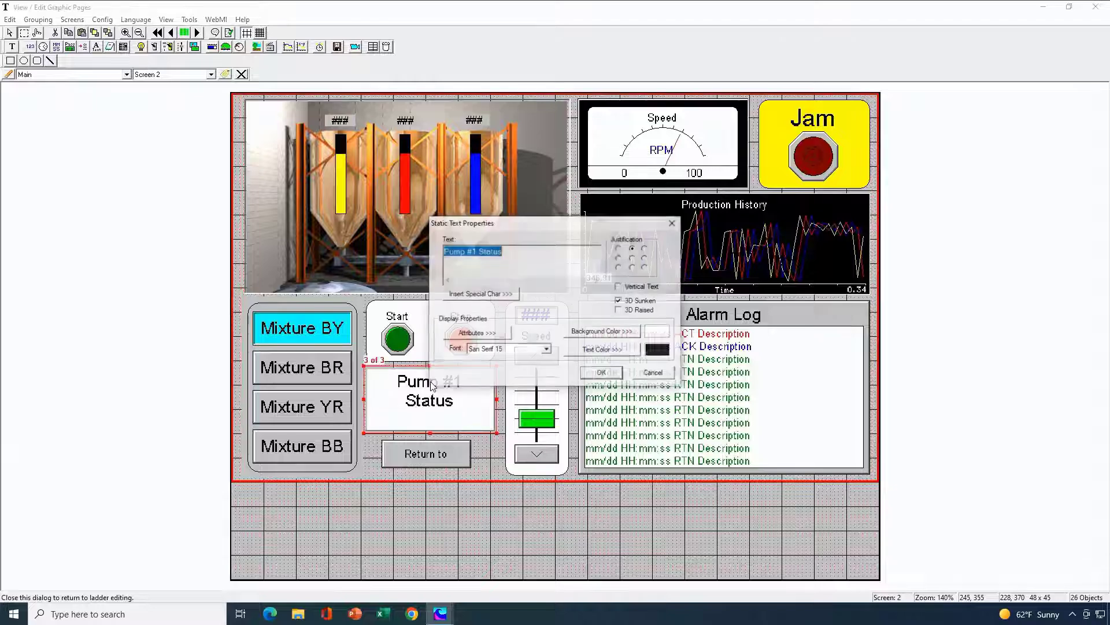
click(545, 350)
click(535, 363)
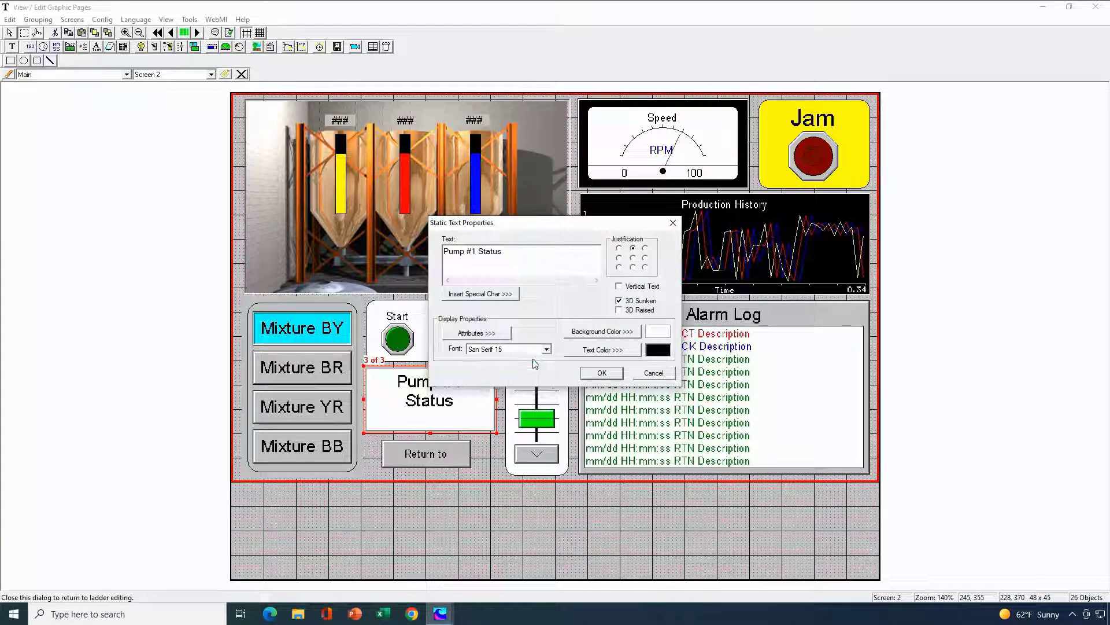
click(591, 373)
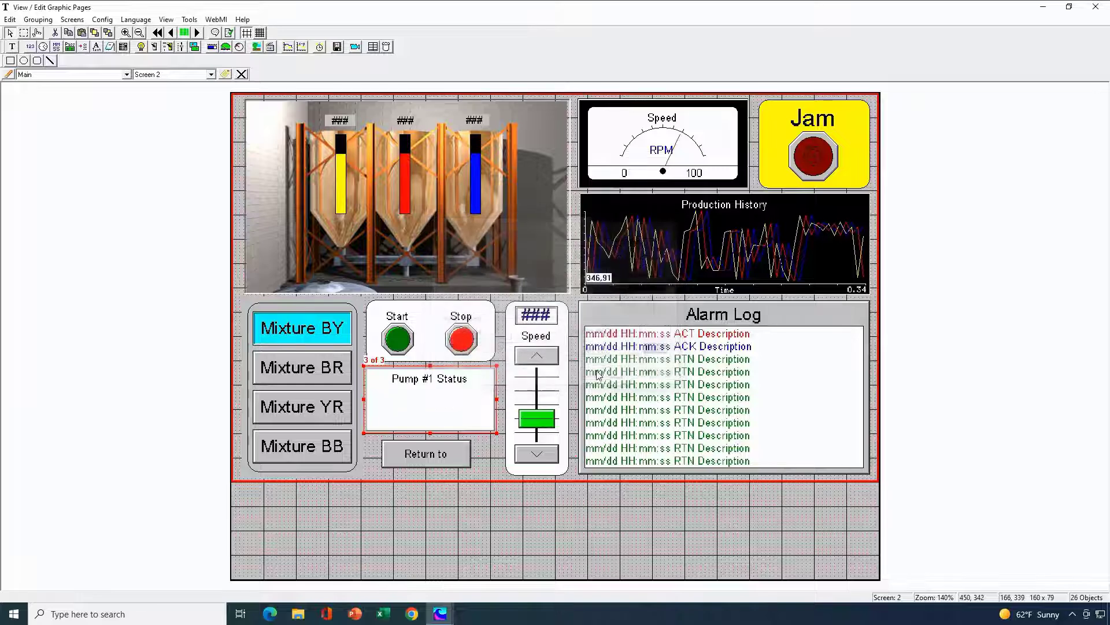
Set the font of the numeric display above the Speed slider to San Serif 10
double_click(532, 320)
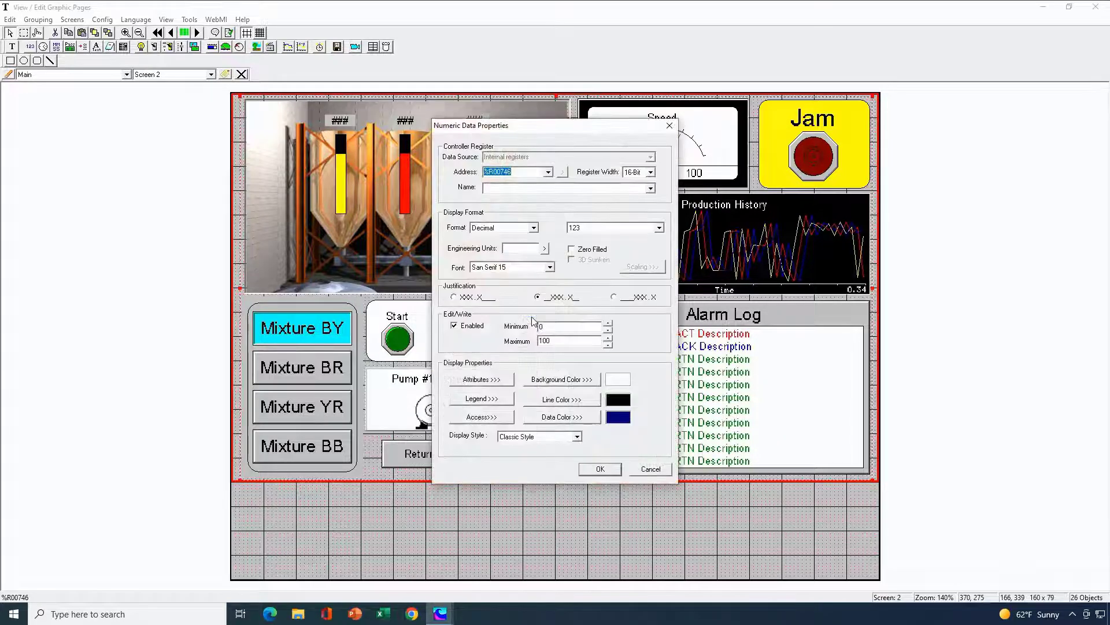
click(550, 268)
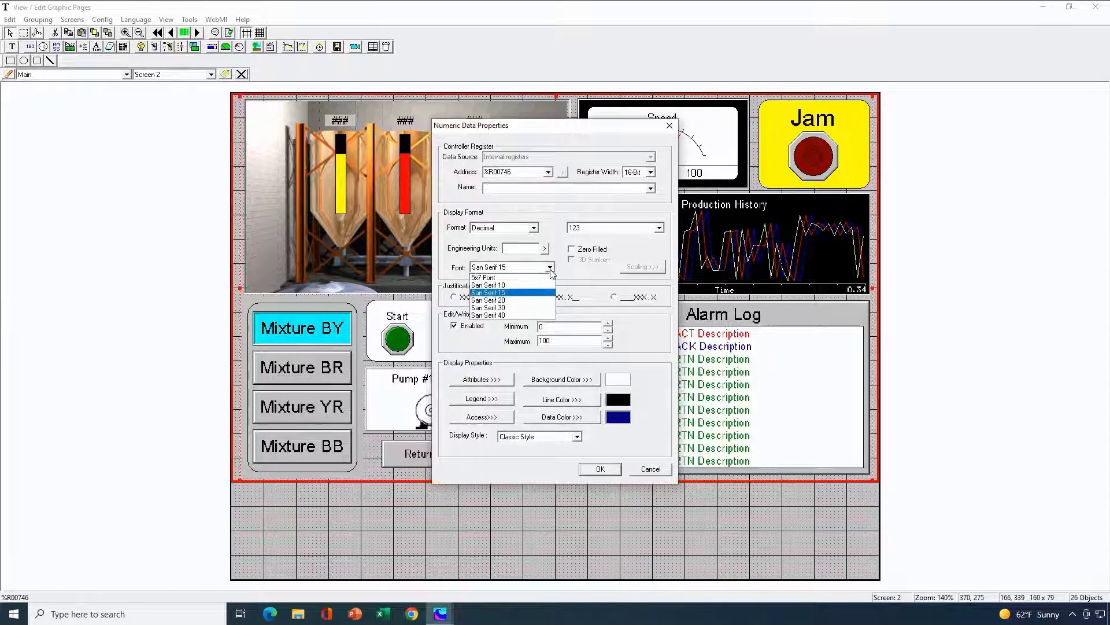
click(535, 286)
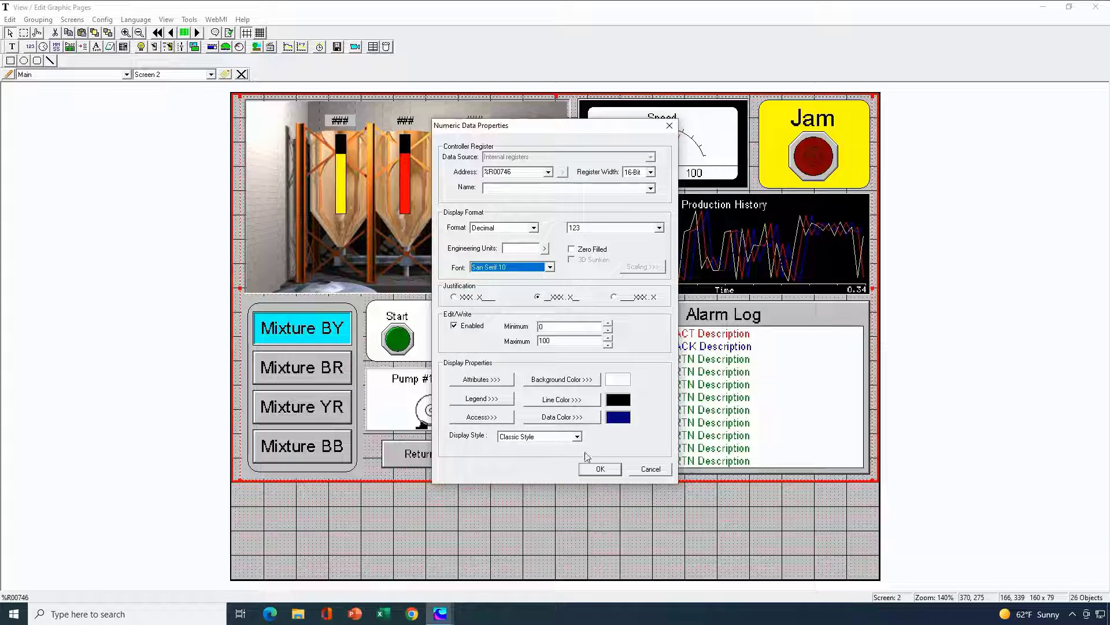
click(600, 469)
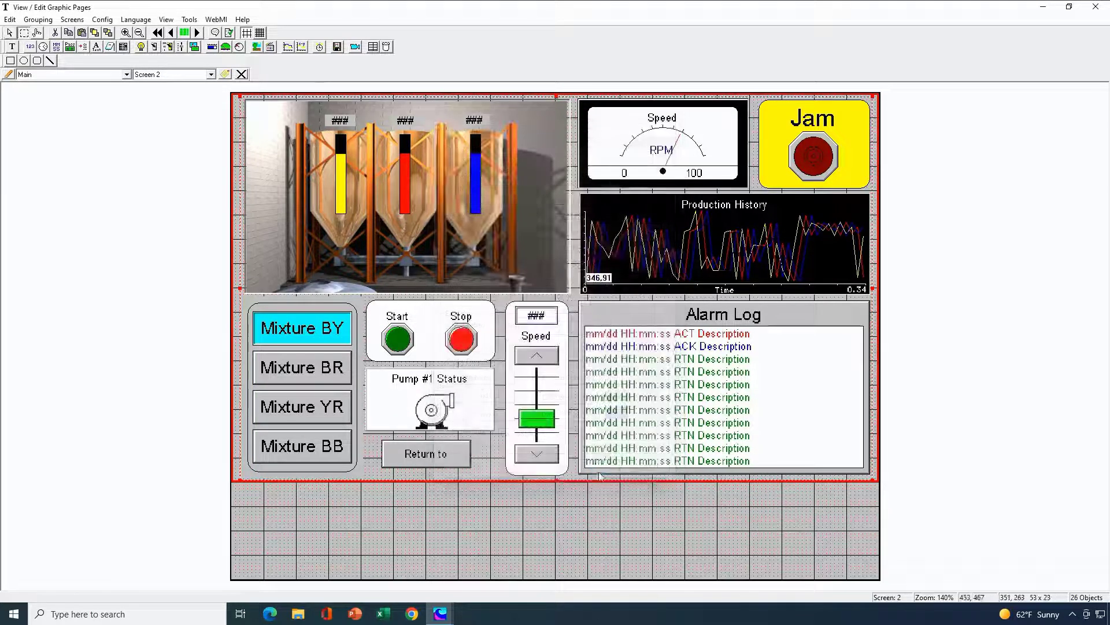
click(574, 534)
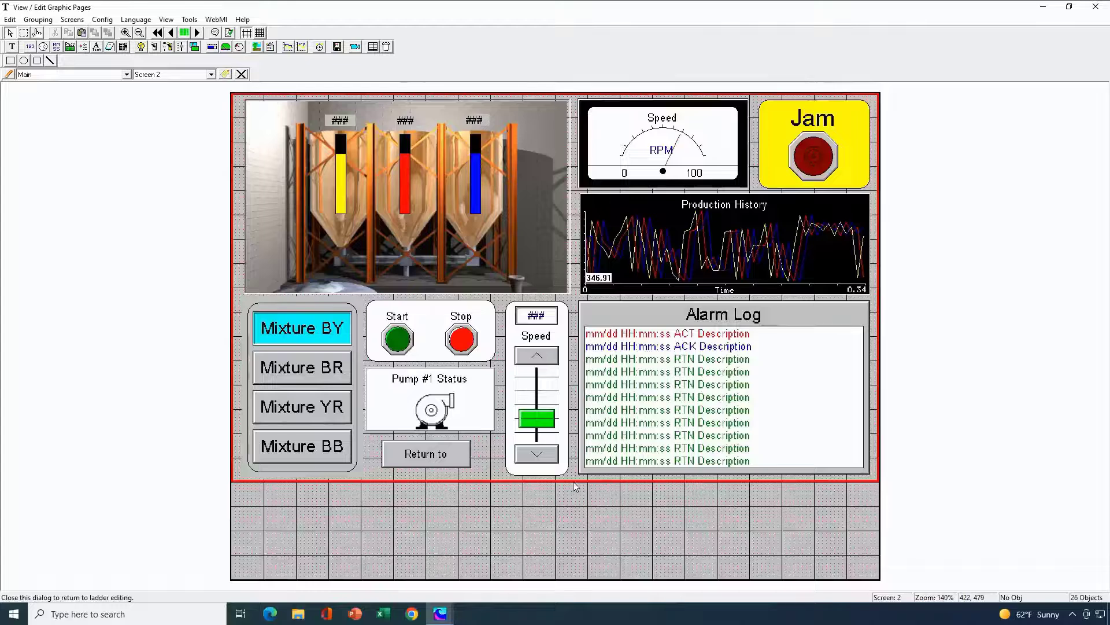
Delete the red 800 x 480 outline rectangle from both Screen 2 and Screen 1
click(572, 482)
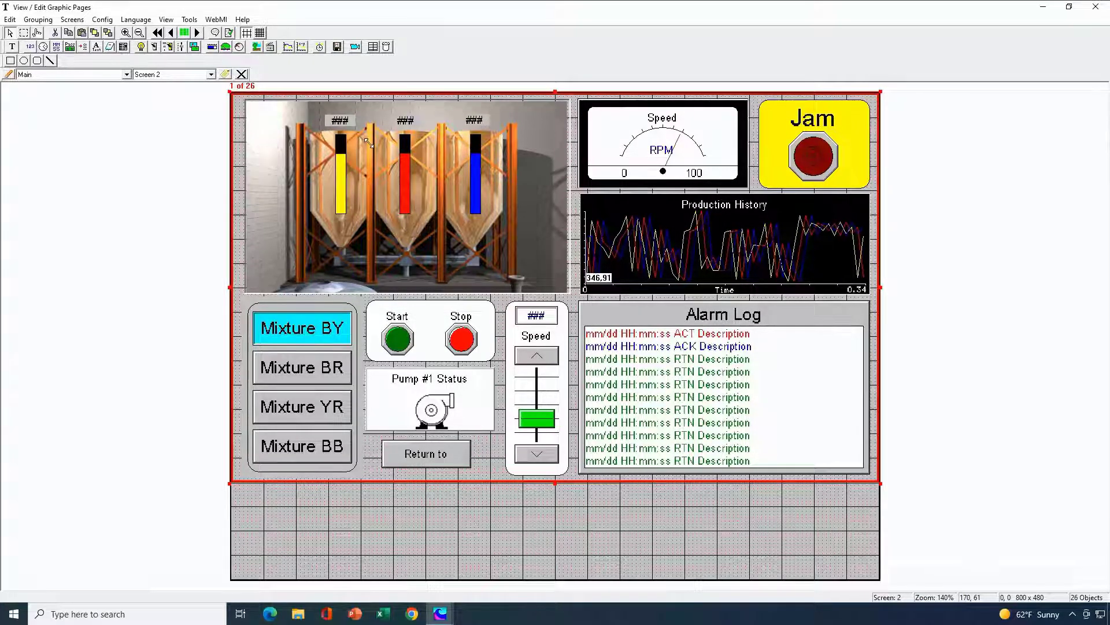
key(Delete)
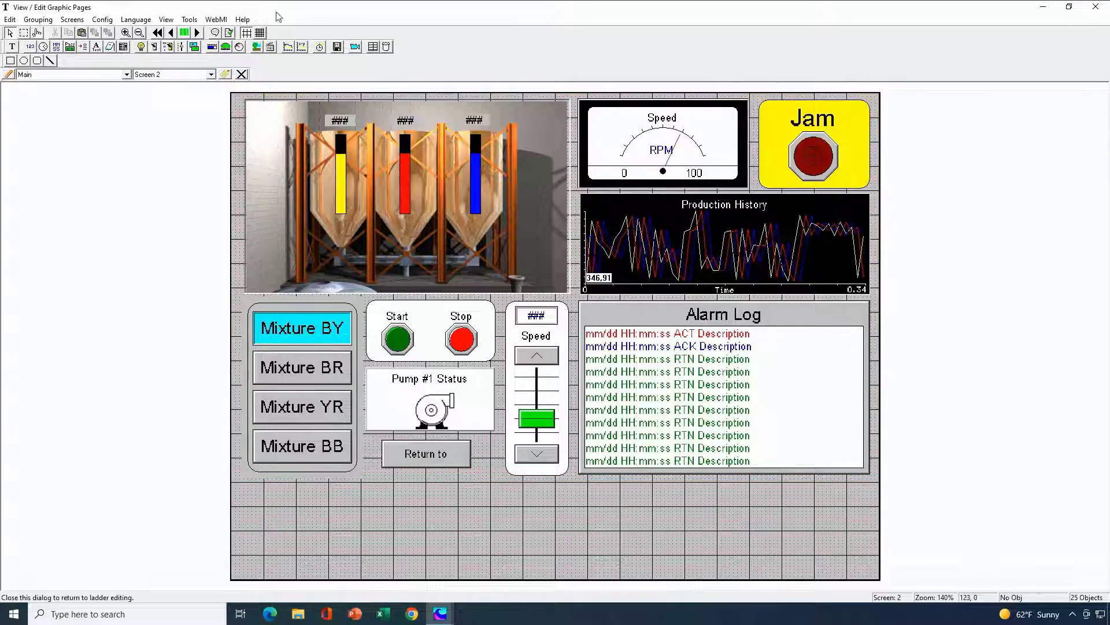
click(171, 33)
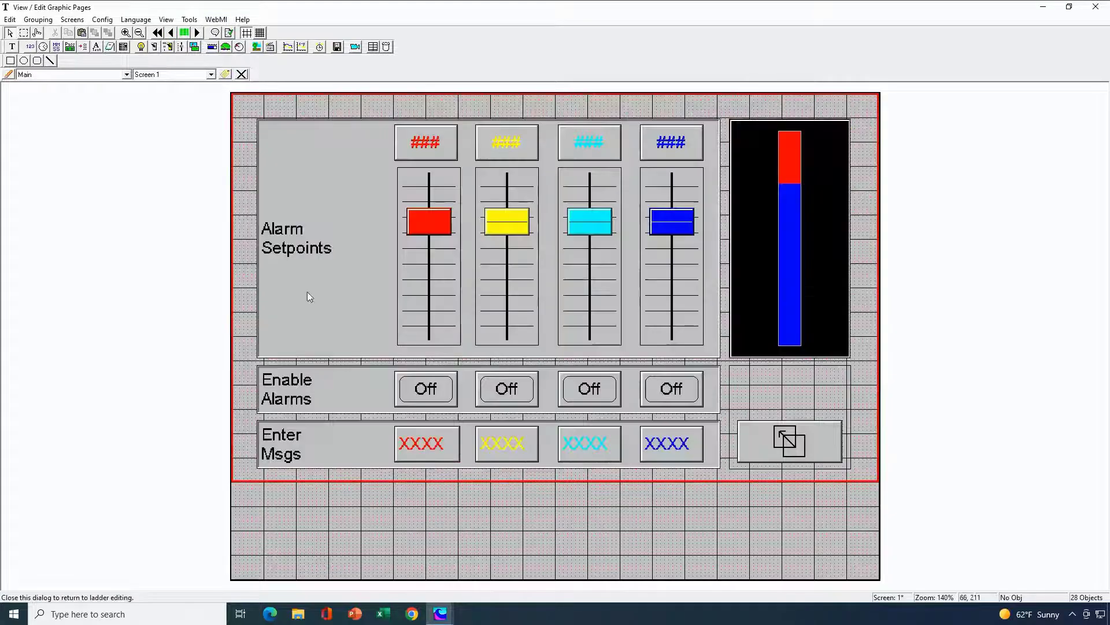
click(484, 480)
key(Delete)
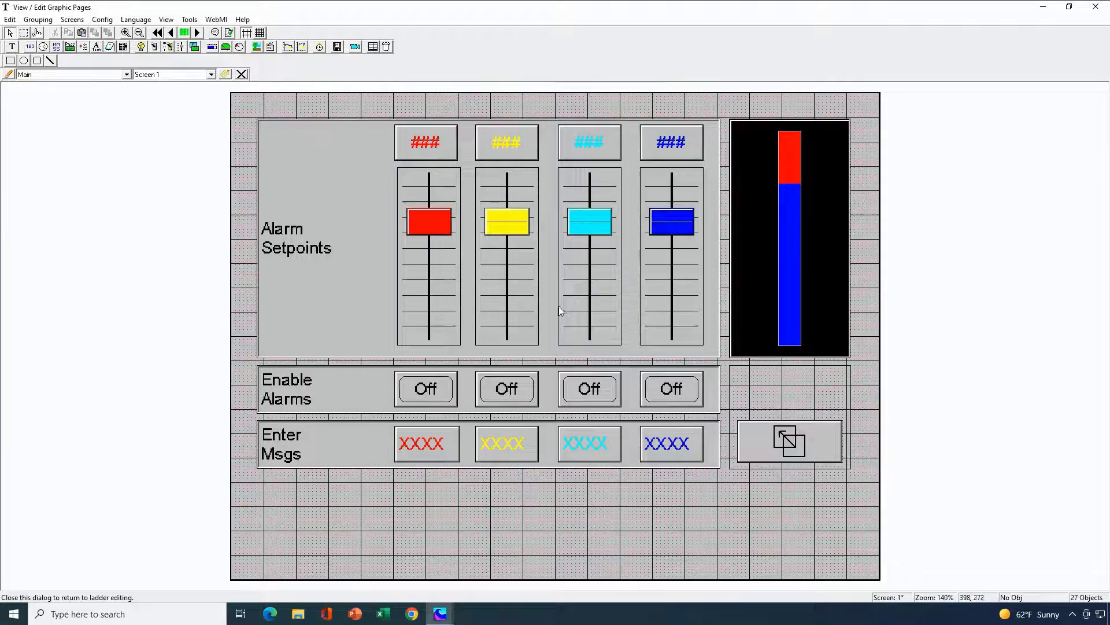
Close the graphics editor and change the QX451 copy project's controller to the XL OCS Series with device type XL7
click(1096, 7)
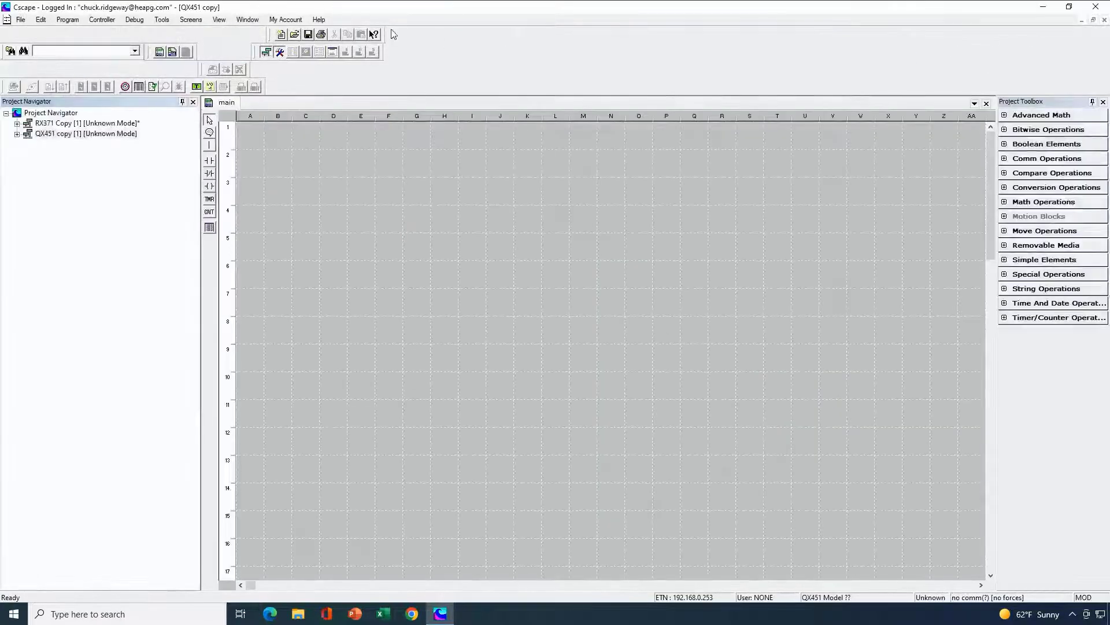
click(210, 87)
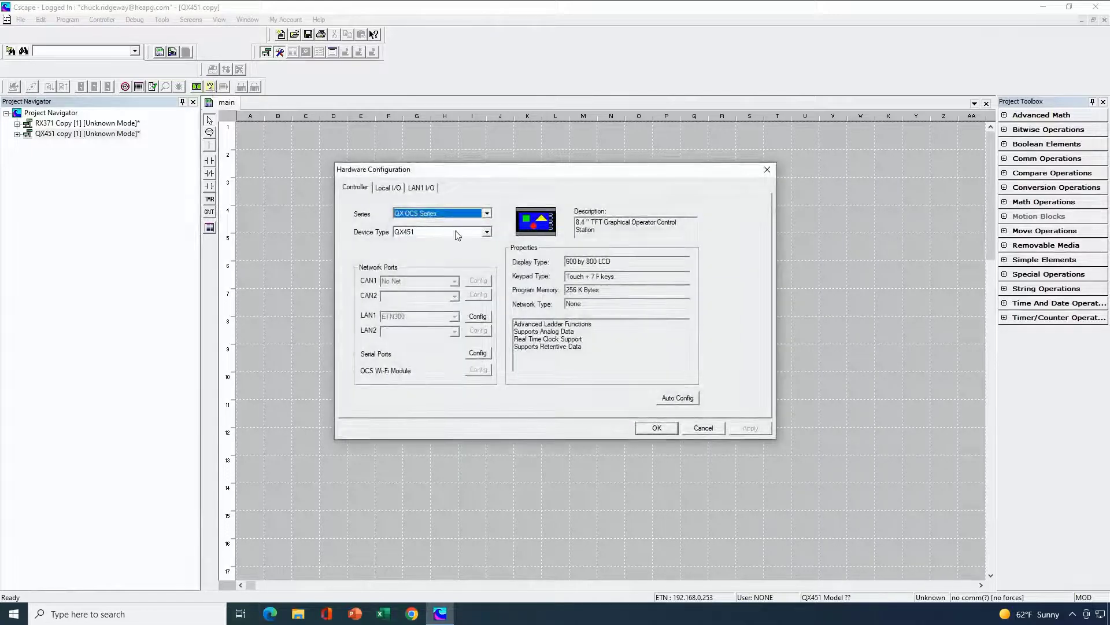
click(487, 214)
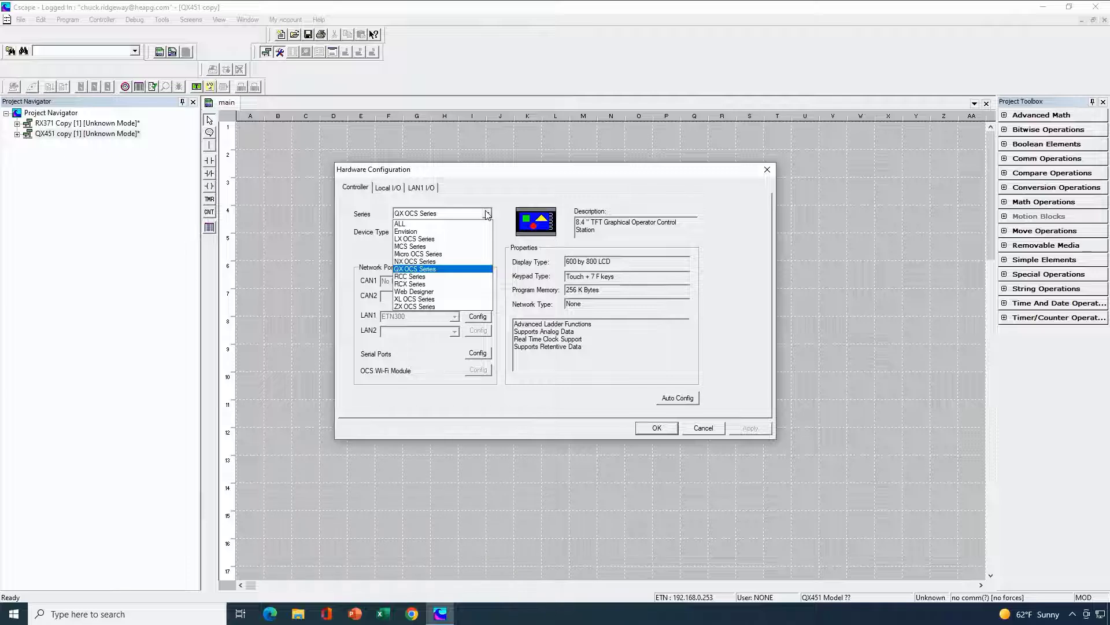
click(439, 302)
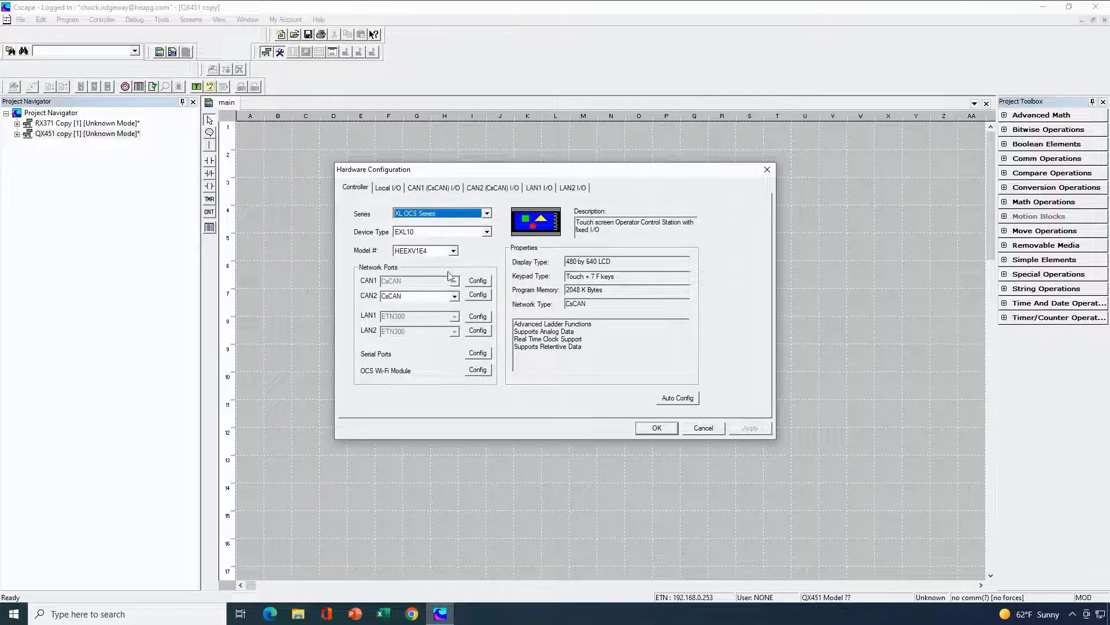
click(487, 232)
click(444, 311)
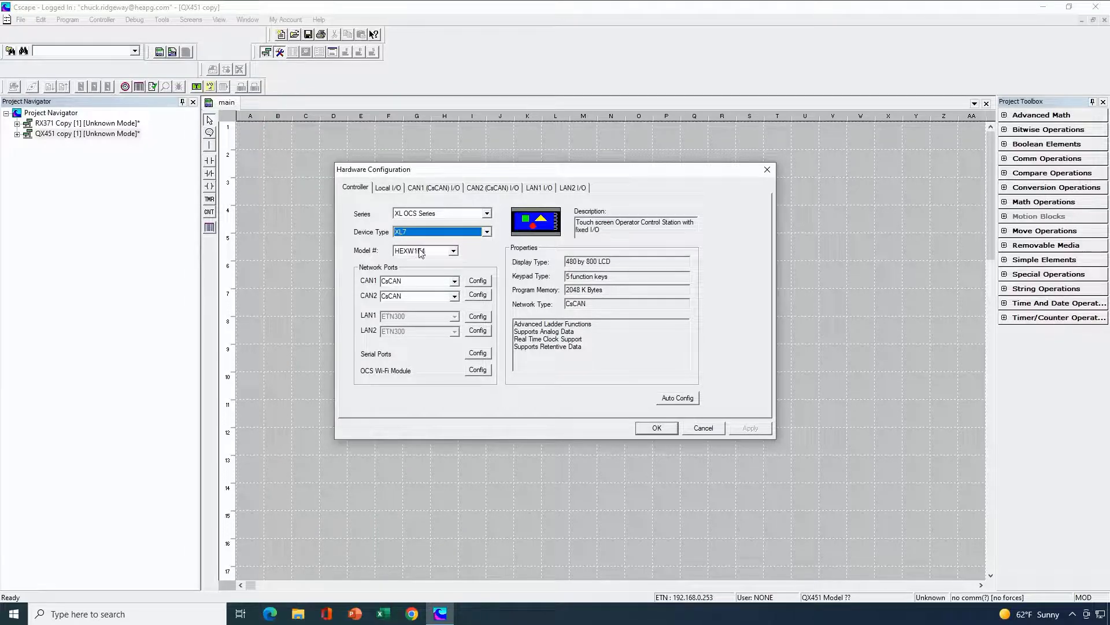
click(646, 432)
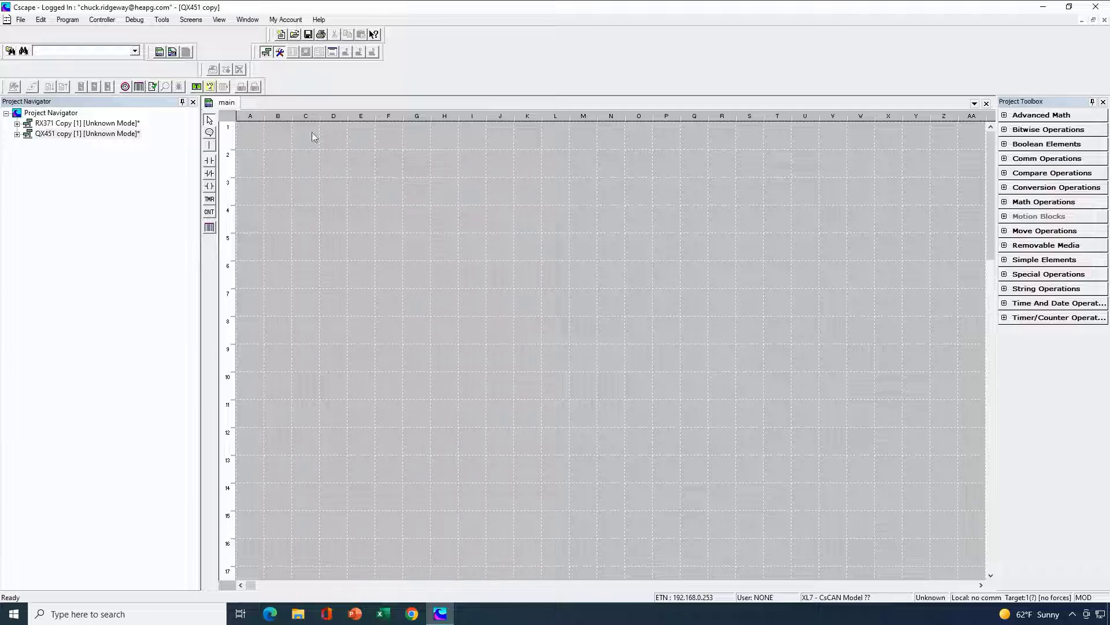
Review Screen 1 and Screen 2 of the QX451 copy project in the maximized graphics editor, and close the editor
click(197, 89)
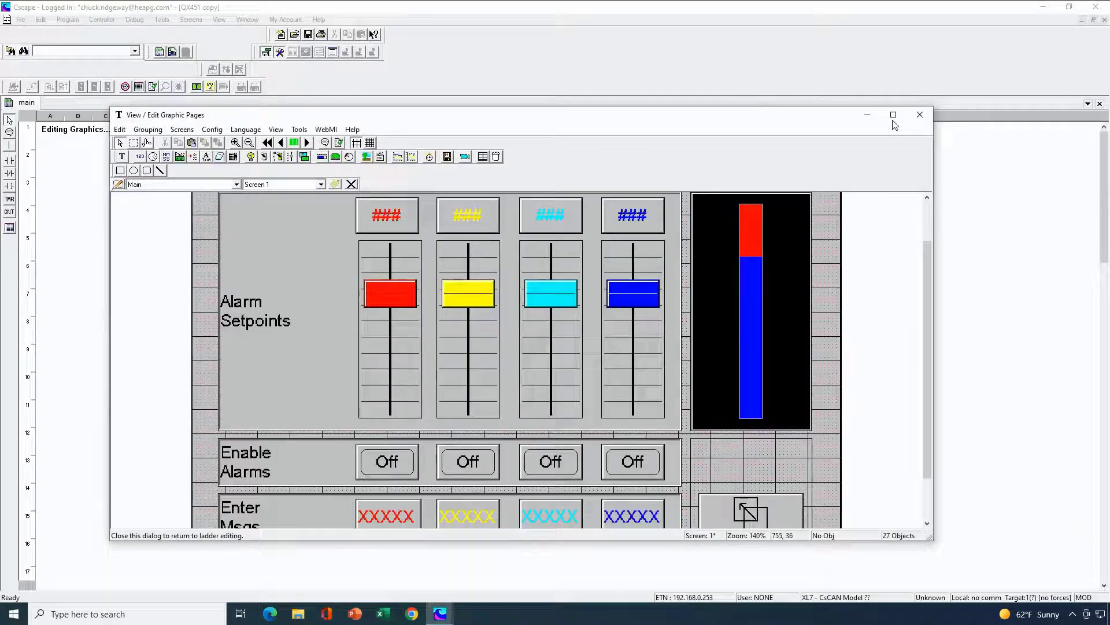
click(892, 113)
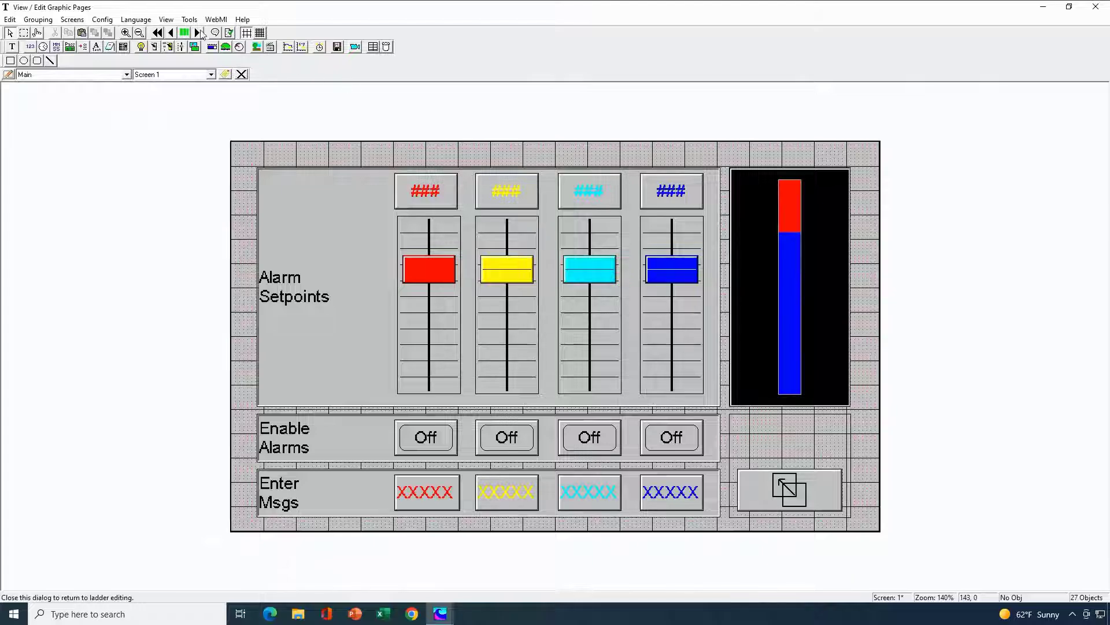
click(197, 33)
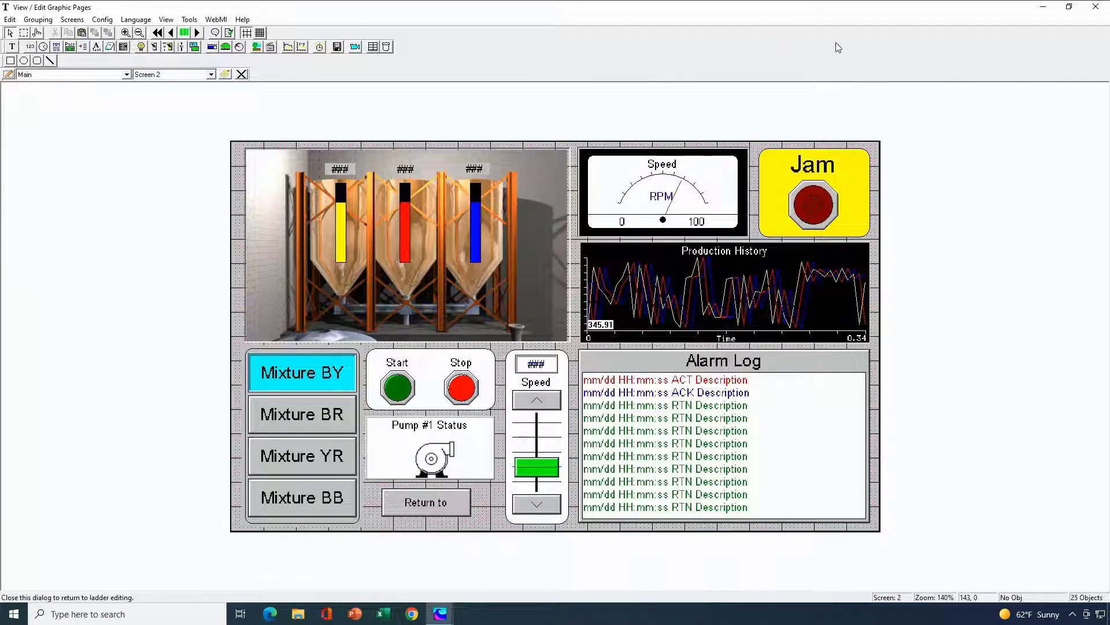
click(1096, 7)
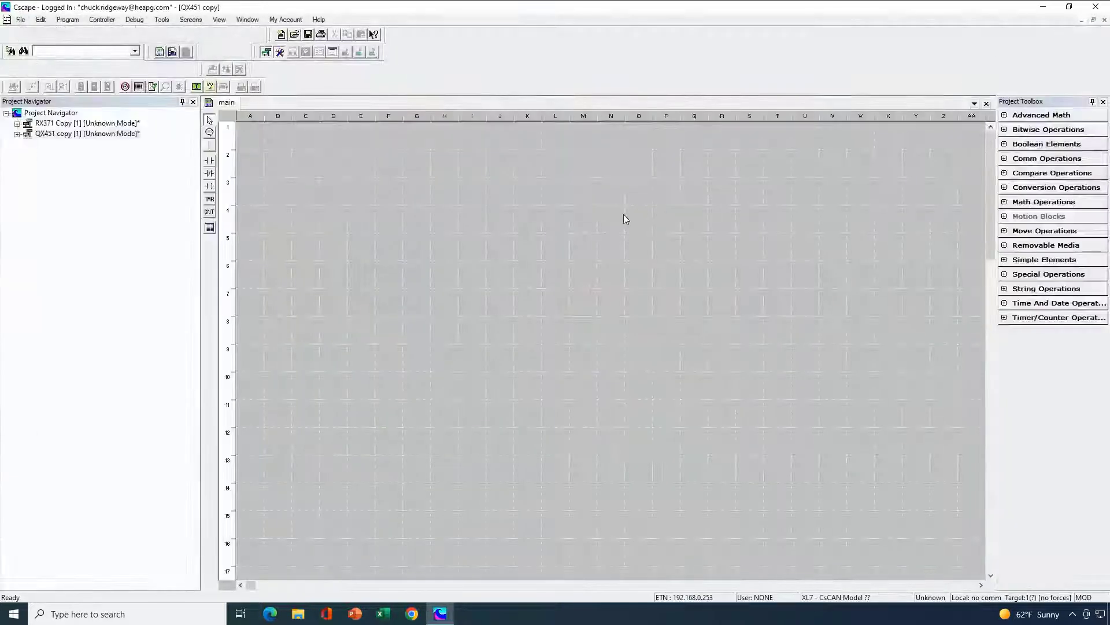